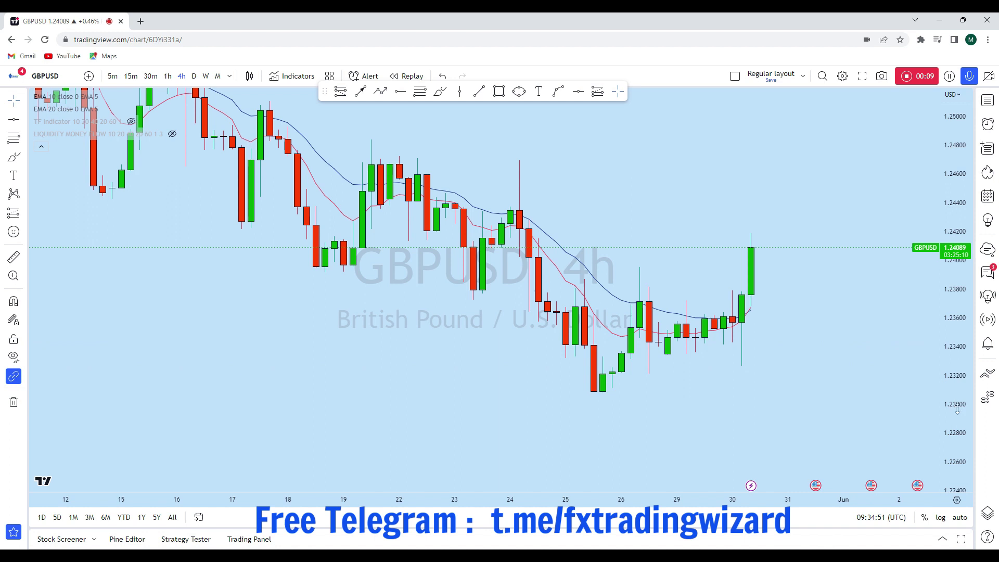
- On the monthly GBPUSD chart, place a horizontal line at about 1.23185, near the top of the January 2023 candle's body
scroll(832, 333, "up", 3)
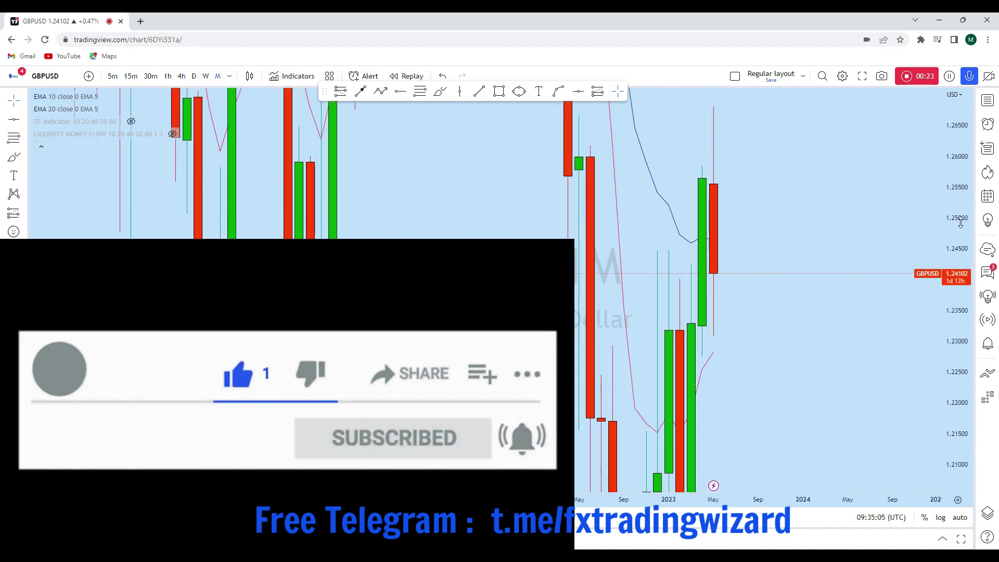
left_click_drag(960, 222, 958, 396)
scroll(848, 224, "up", 3)
left_click_drag(739, 202, 847, 210)
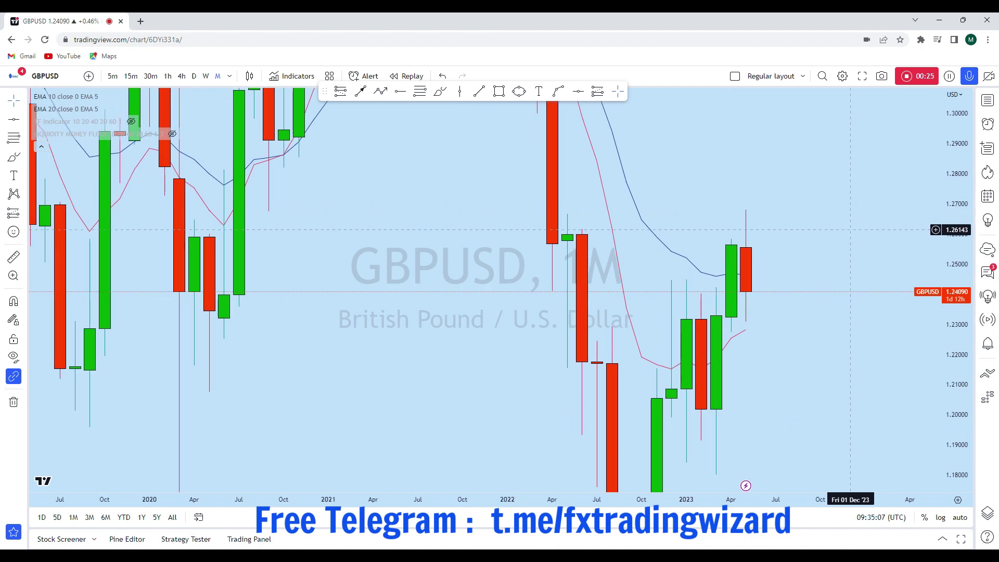
scroll(849, 276, "down", 2)
scroll(855, 359, "up", 2)
left_click_drag(856, 364, 818, 359)
left_click_drag(957, 419, 956, 343)
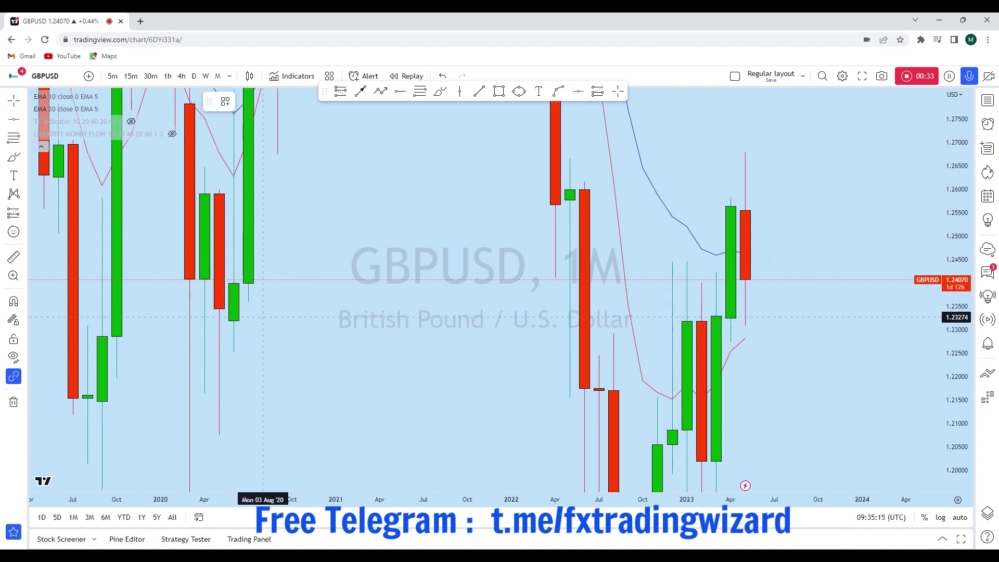
key("alt+h")
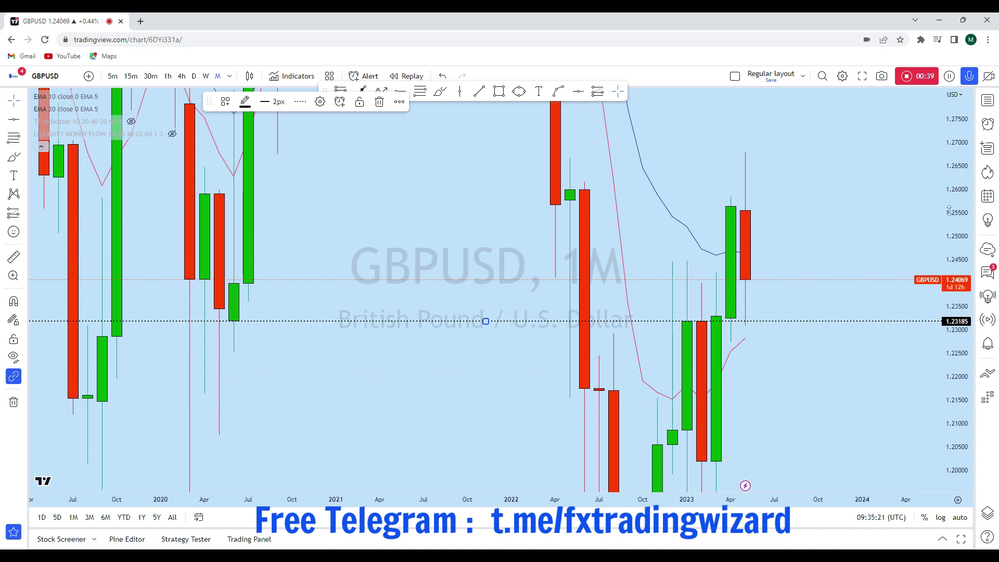
- Circle the 2022 low with the Brush and trace the rally up to the January 2023 high, then undo the stroke
scroll(801, 265, "down", 3)
left_click_drag(956, 306, 956, 393)
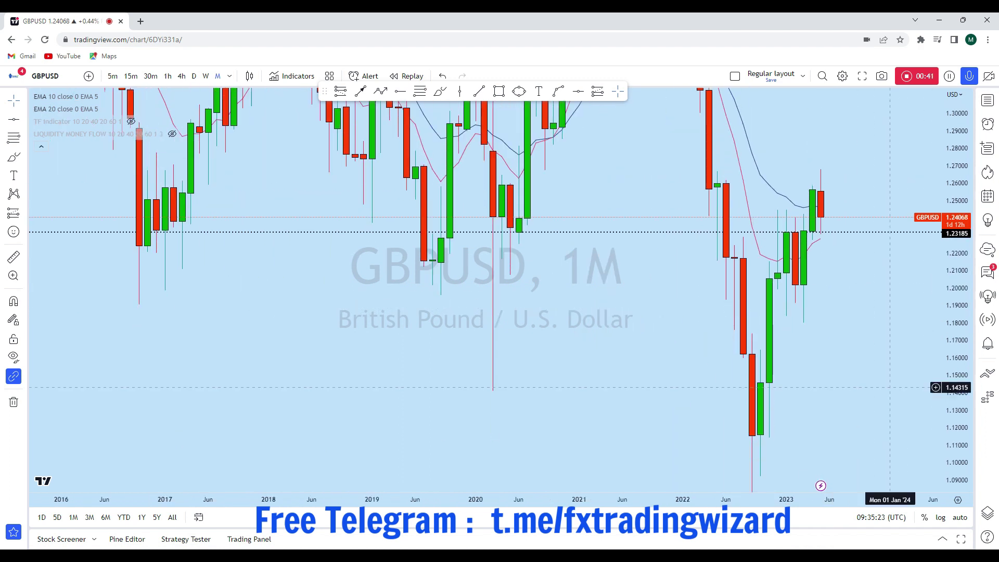
left_click_drag(812, 386, 753, 386)
left_click(440, 91)
mouse_move(684, 470)
left_mouse_down()
mouse_move(710, 469)
mouse_move(695, 470)
mouse_move(692, 461)
mouse_move(727, 214)
left_mouse_up()
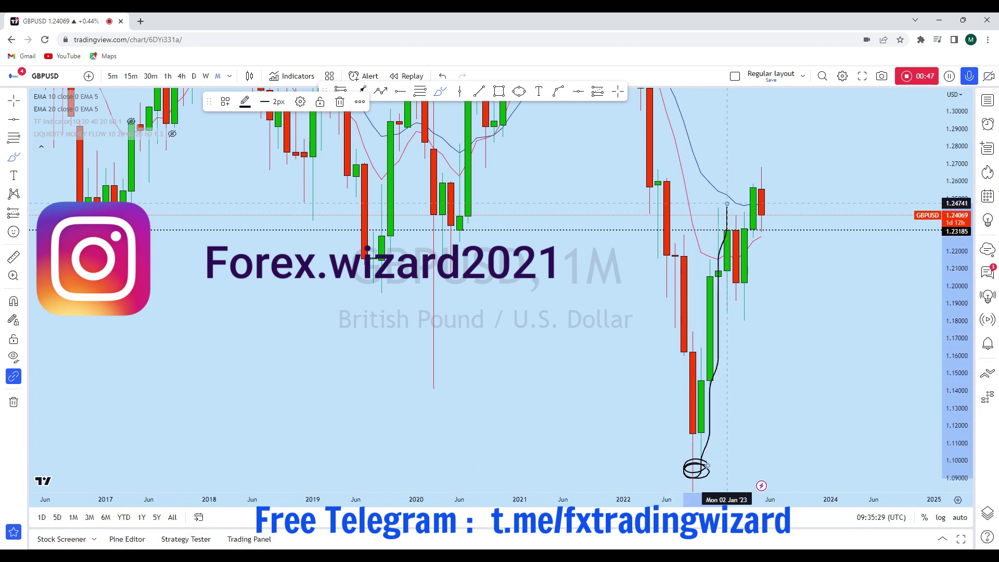
key("ctrl+z")
- Brush the early-2023 pullback and the following rise to April 2023, then undo both strokes and leave the Brush
left_click_drag(718, 203, 743, 282)
mouse_move(761, 315)
left_mouse_down()
mouse_move(736, 317)
mouse_move(752, 326)
mouse_move(753, 172)
left_mouse_up()
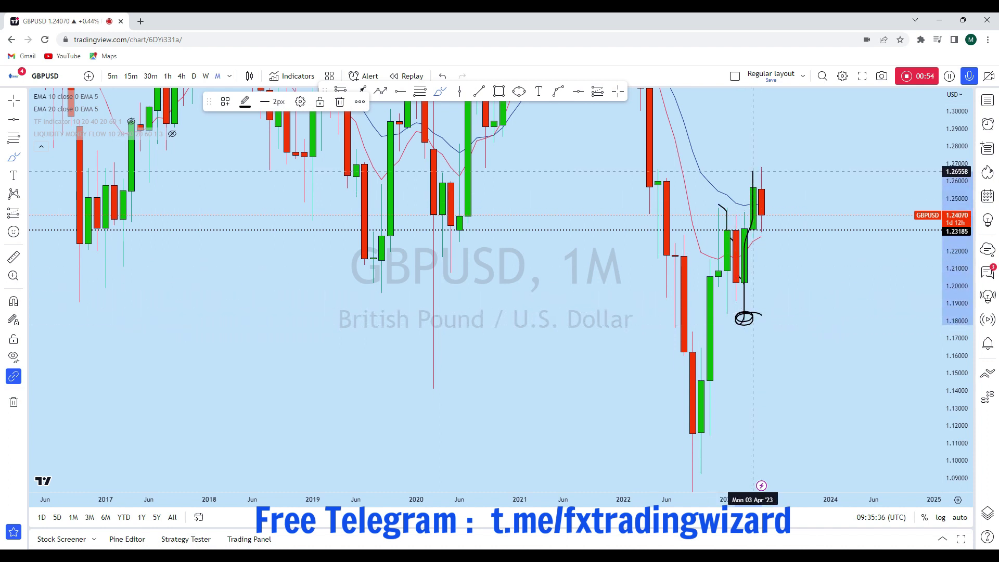
left_click(443, 77)
left_click(442, 76)
left_click(14, 101)
- Place a second horizontal line at about 1.26617, near the May 2023 candle's high
left_click_drag(789, 152, 788, 253)
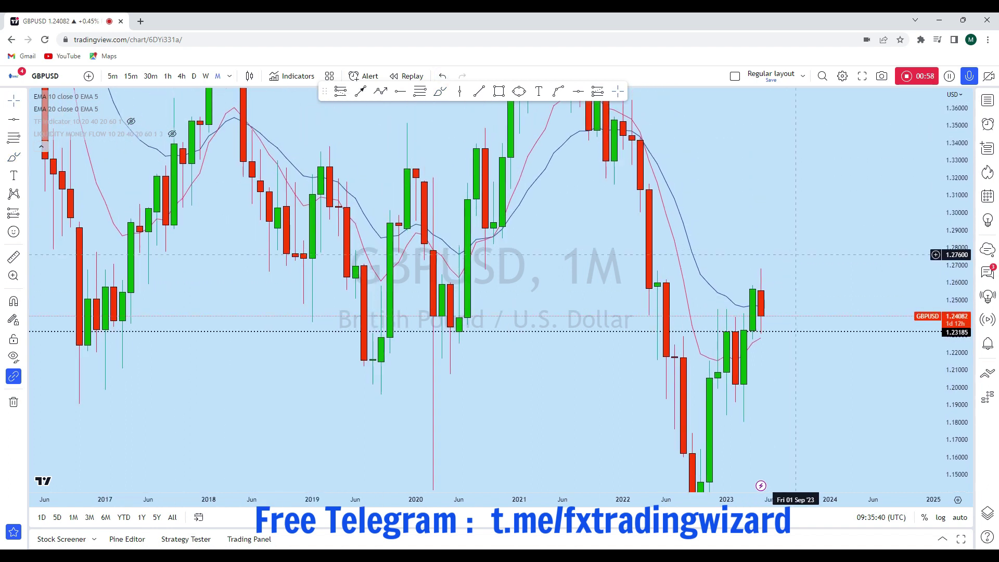
left_click(585, 92)
left_click(485, 271)
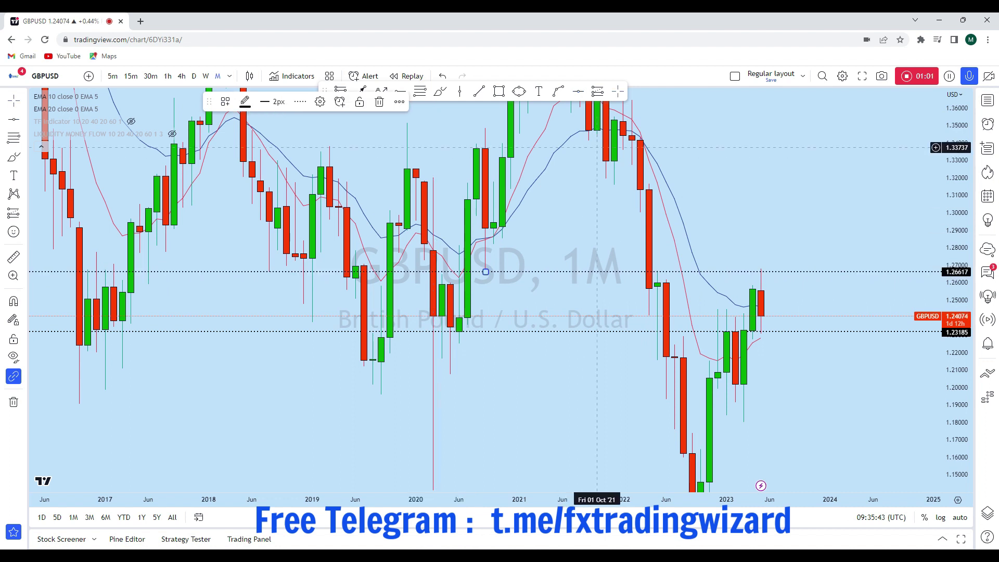
- Brush-mark the mid-2022 and May 2023 highs at the upper line and the drop from it, then undo the marks
left_click(441, 91)
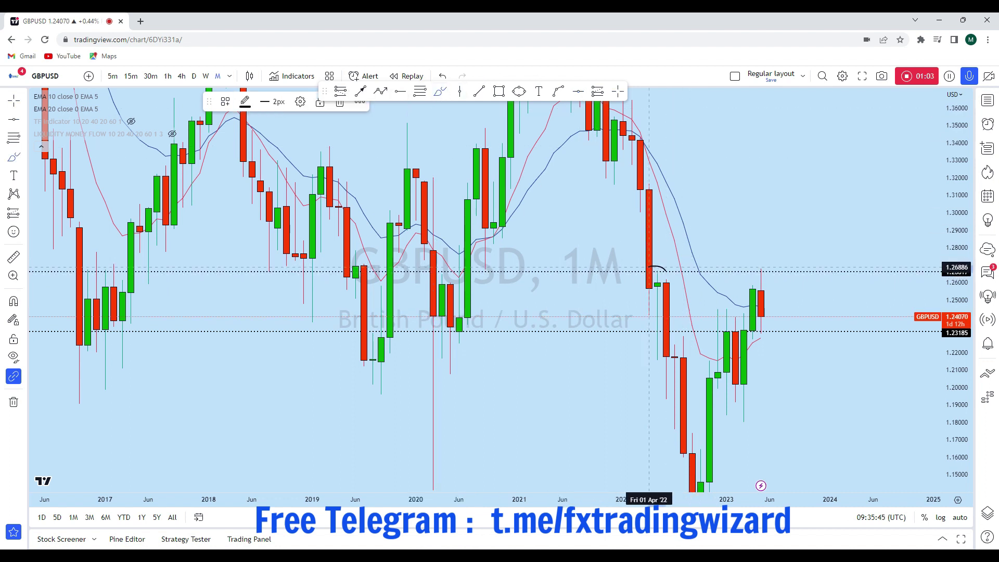
left_click_drag(666, 264, 658, 266)
mouse_move(753, 269)
left_mouse_down()
mouse_move(759, 261)
mouse_move(761, 359)
left_mouse_up()
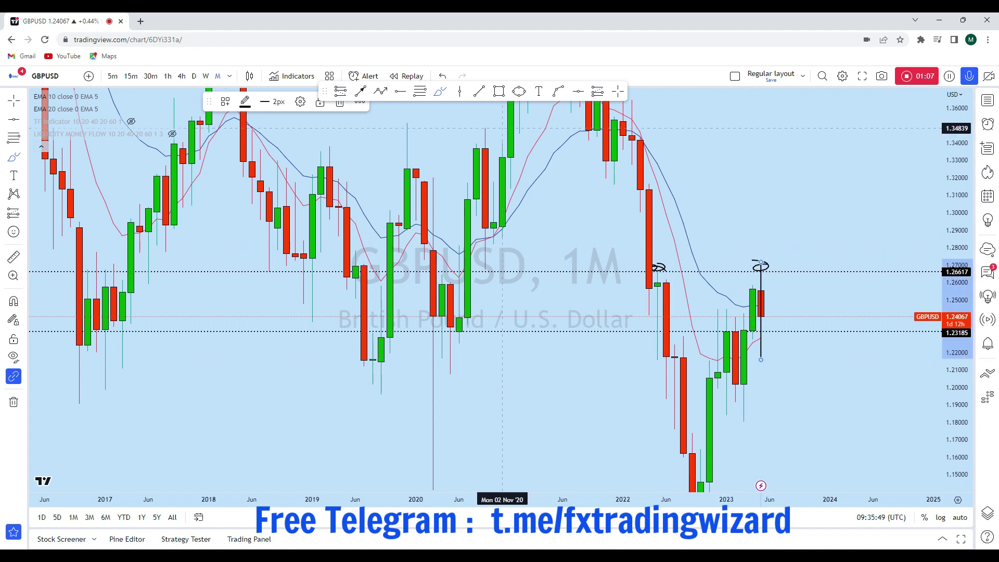
left_click(443, 76)
left_click(442, 76)
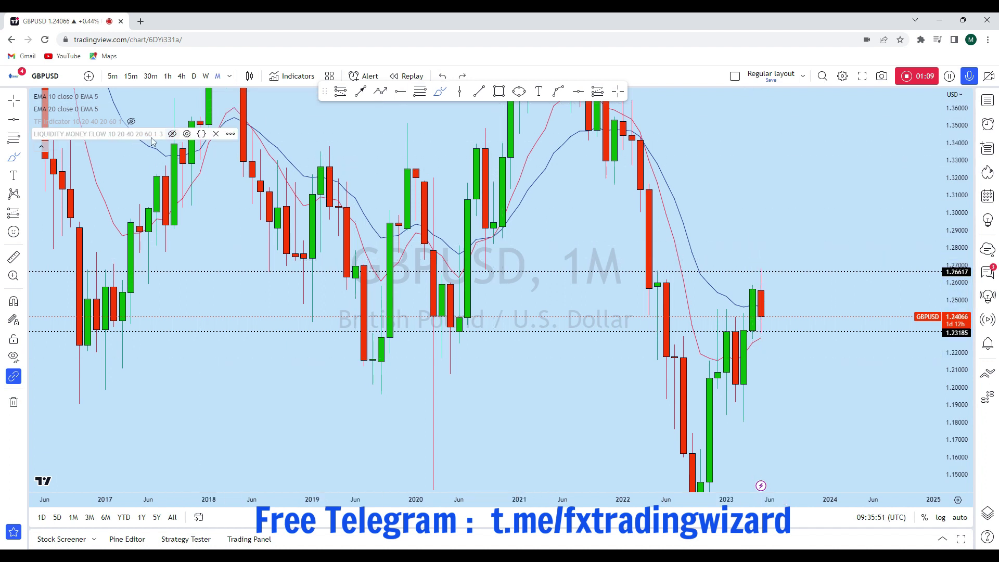
left_click(14, 101)
- Circle the May 2023 high and brush a path down to the lower line and back up, then undo the drawing
left_click_drag(804, 204, 796, 166)
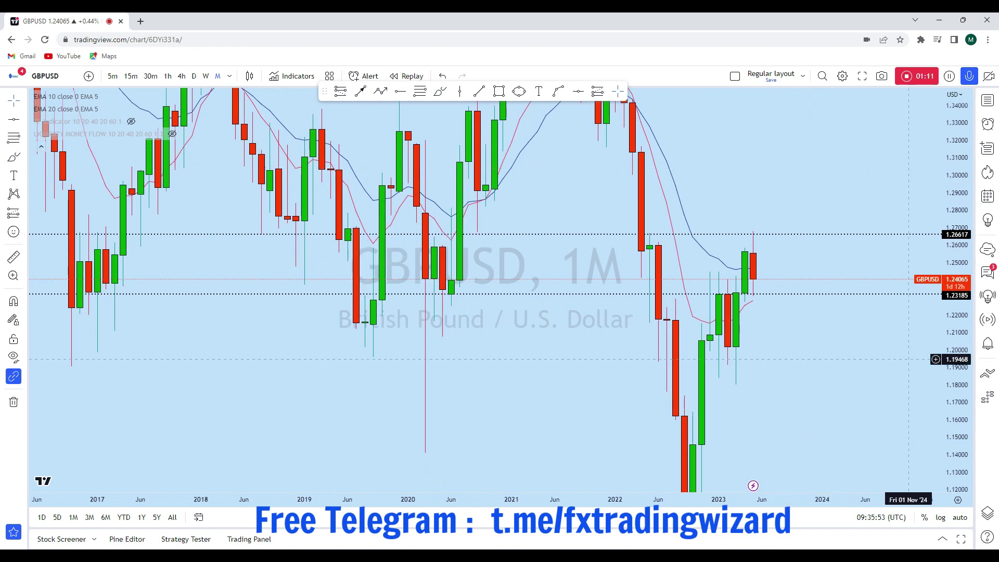
left_click_drag(945, 400, 946, 292)
scroll(812, 299, "up", 3)
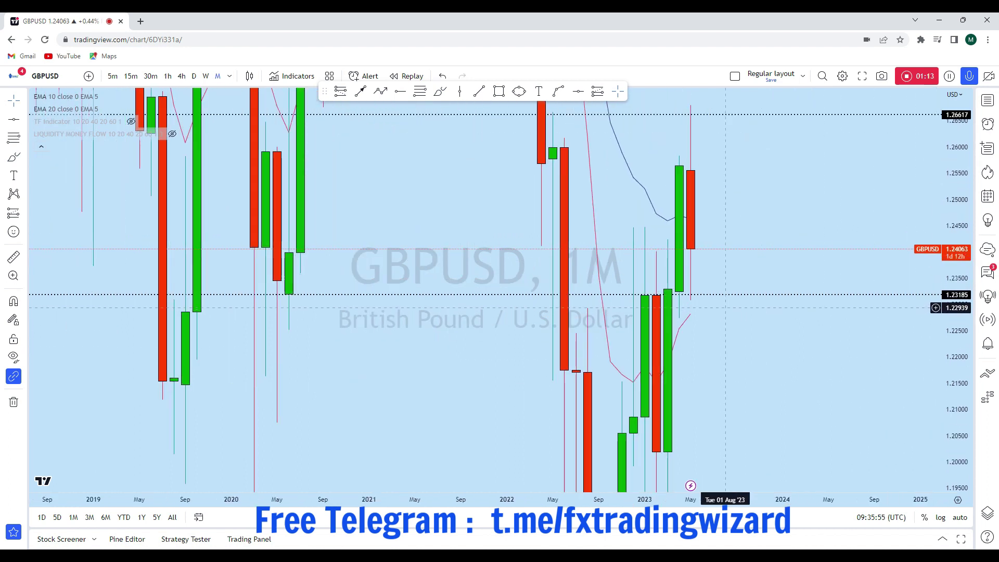
left_click_drag(783, 177, 800, 205)
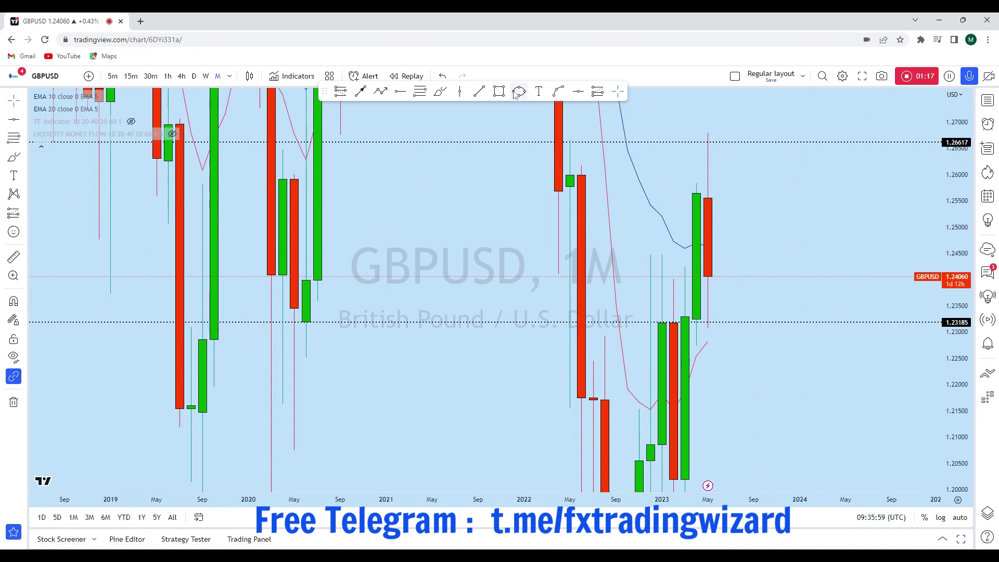
left_click(439, 93)
mouse_move(713, 130)
left_mouse_down()
mouse_move(699, 128)
mouse_move(730, 134)
mouse_move(720, 276)
mouse_move(731, 327)
mouse_move(789, 172)
left_mouse_up()
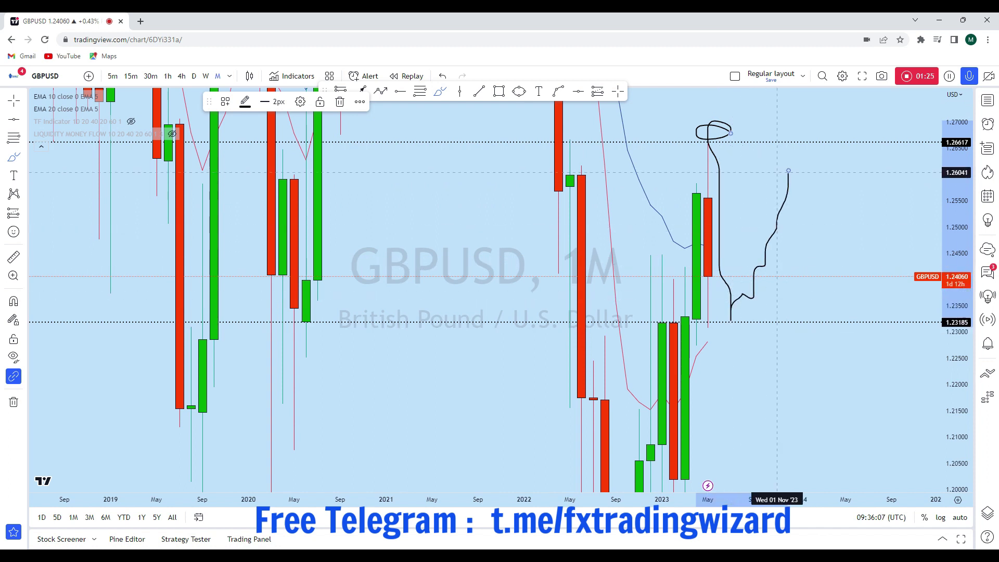
left_click(442, 77)
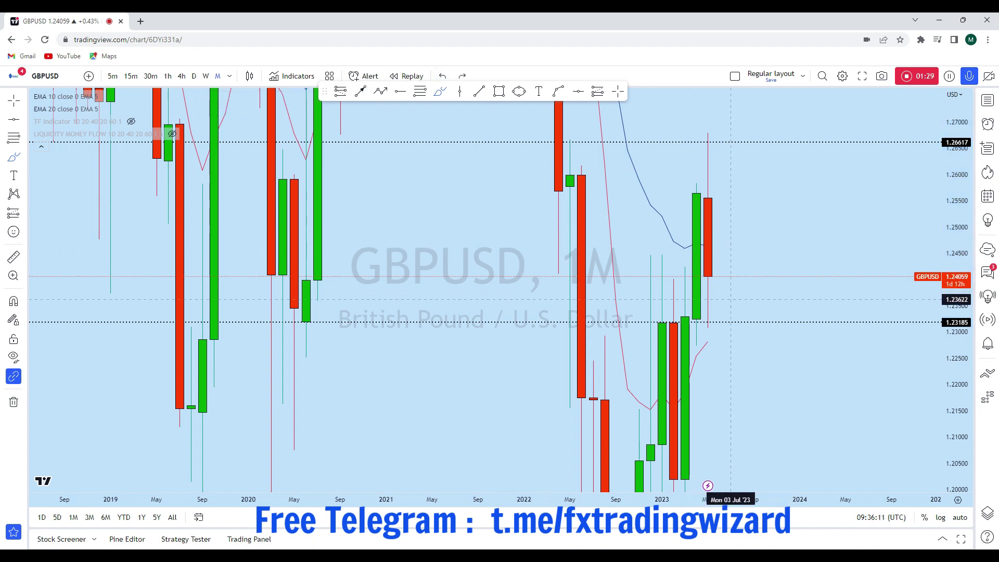
- Brush projected upward paths from around the lower horizontal line beside the May 2023 candle, undoing each one
left_click_drag(719, 278, 753, 216)
left_click(442, 76)
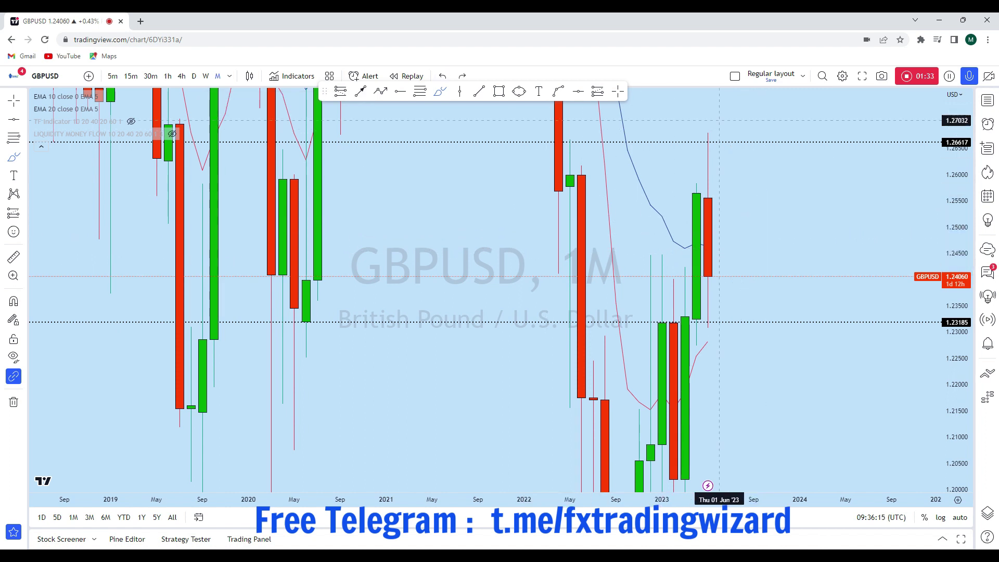
mouse_move(720, 327)
left_mouse_down()
mouse_move(708, 326)
mouse_move(707, 280)
mouse_move(769, 161)
left_mouse_up()
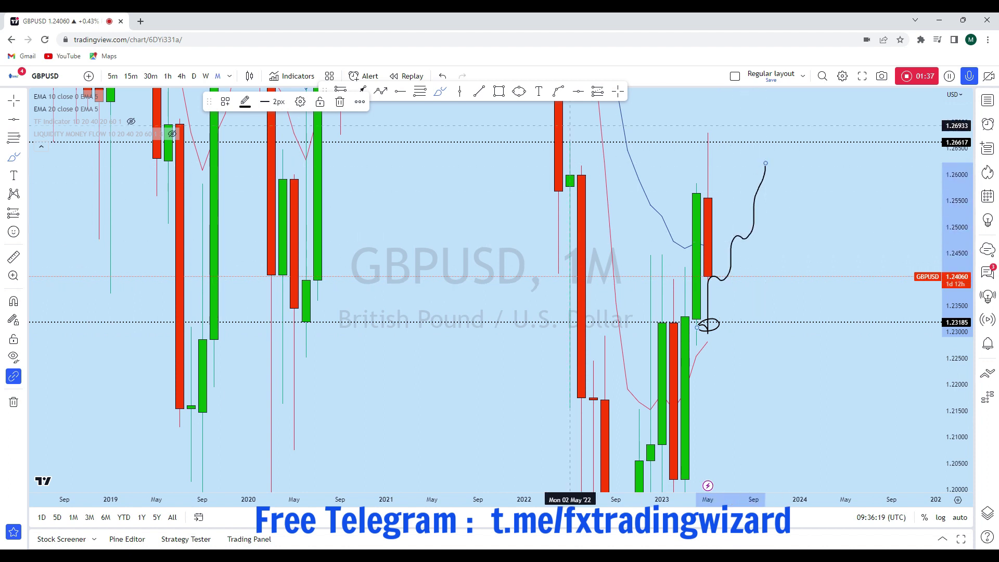
left_click(442, 76)
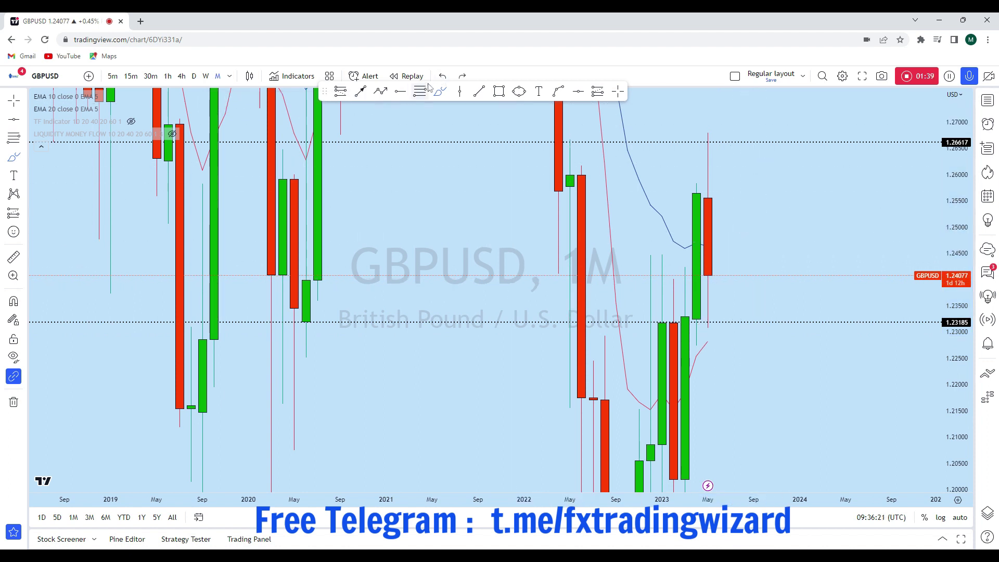
- Switch the GBPUSD chart to the weekly timeframe and return to the cross cursor
left_click(206, 76)
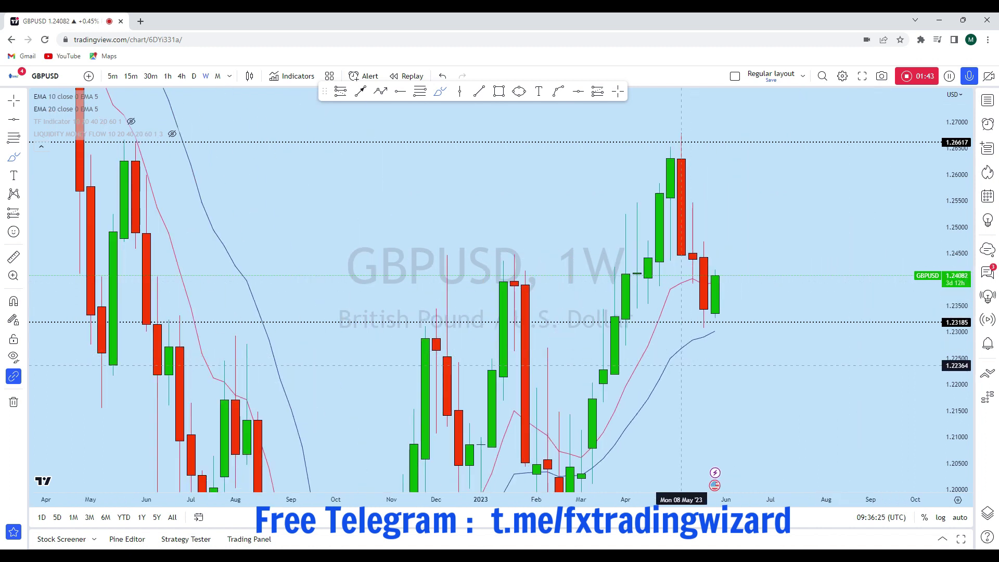
left_click(15, 107)
left_click_drag(921, 451, 723, 350)
scroll(802, 364, "down", 5)
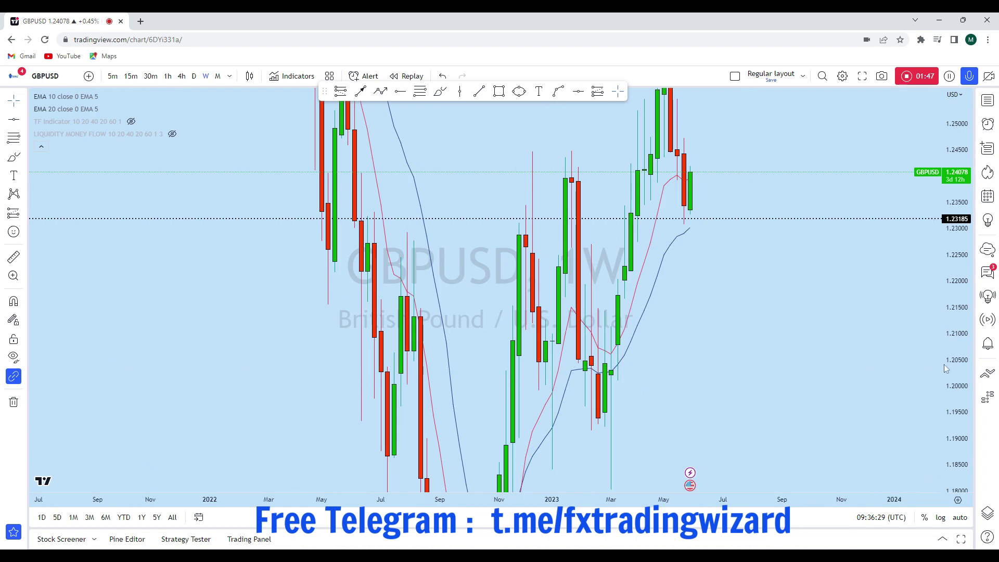
left_click_drag(944, 364, 940, 426)
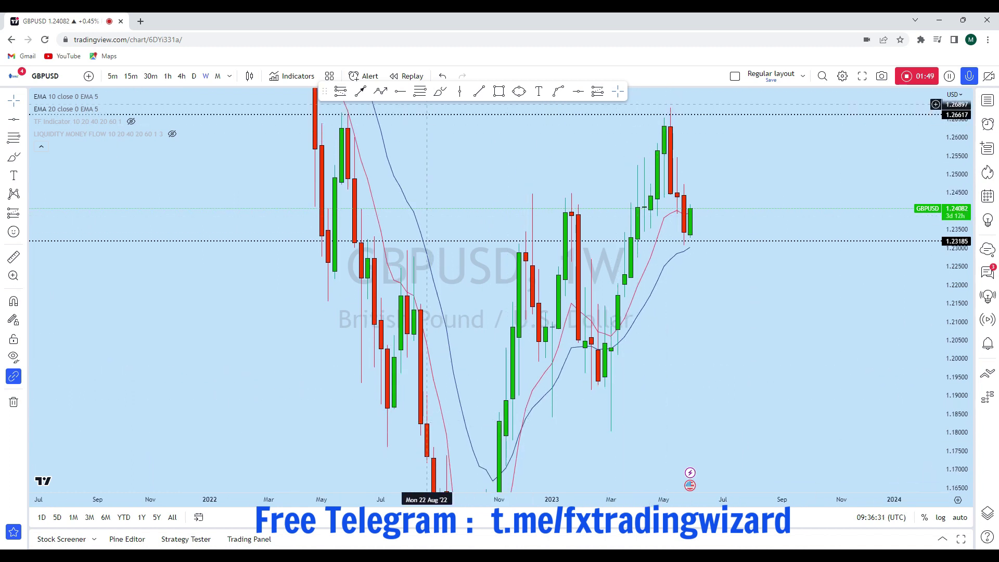
- Circle the March 2023 low with the Brush and trace the rally to the May 2023 high, then undo it
left_click(440, 91)
mouse_move(614, 419)
left_mouse_down()
mouse_move(629, 421)
mouse_move(617, 429)
mouse_move(670, 114)
left_mouse_up()
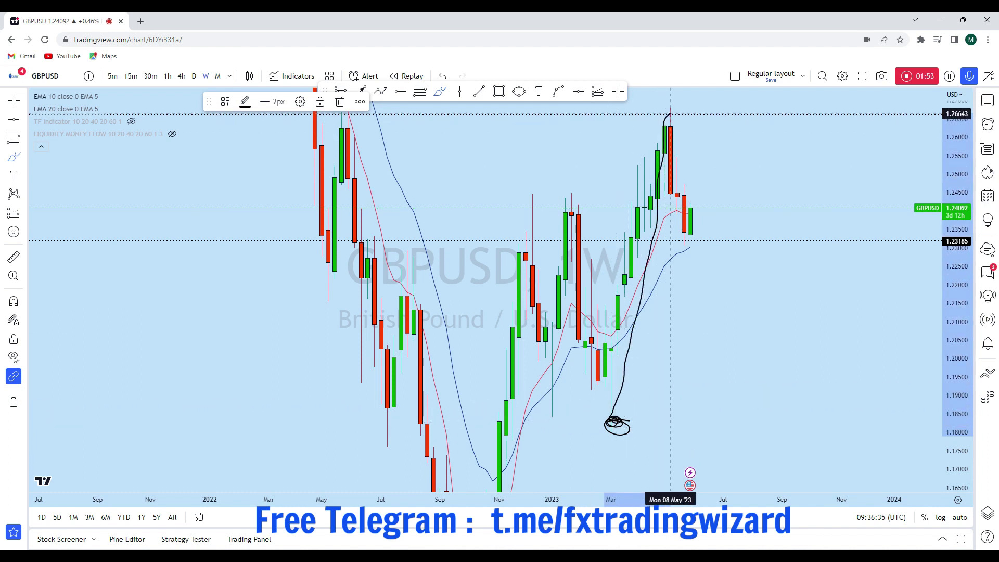
left_click(442, 76)
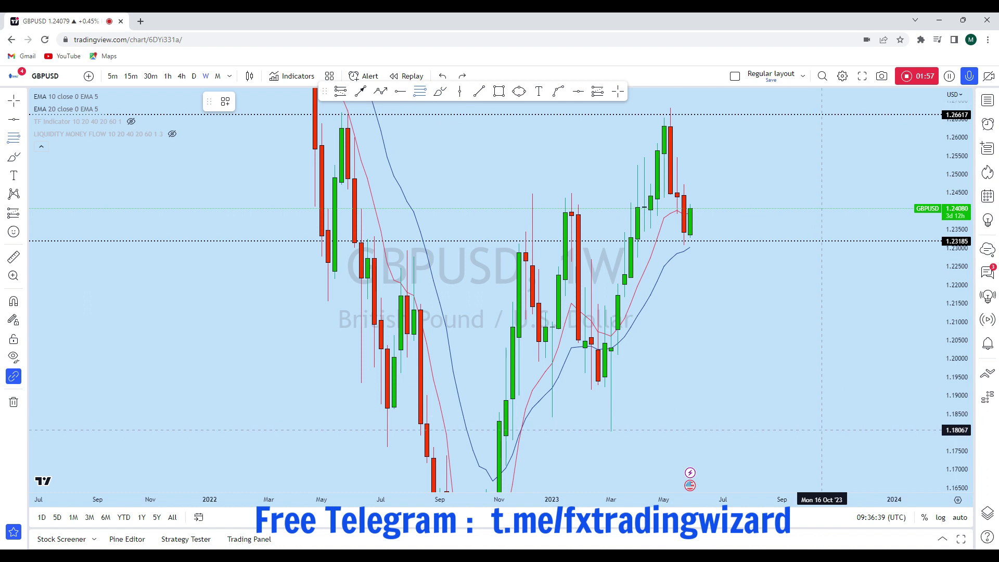
- Draw a Fibonacci retracement between the March 2023 low at 1.18038 and the May high at about 1.26784, then delete it
left_click(822, 430)
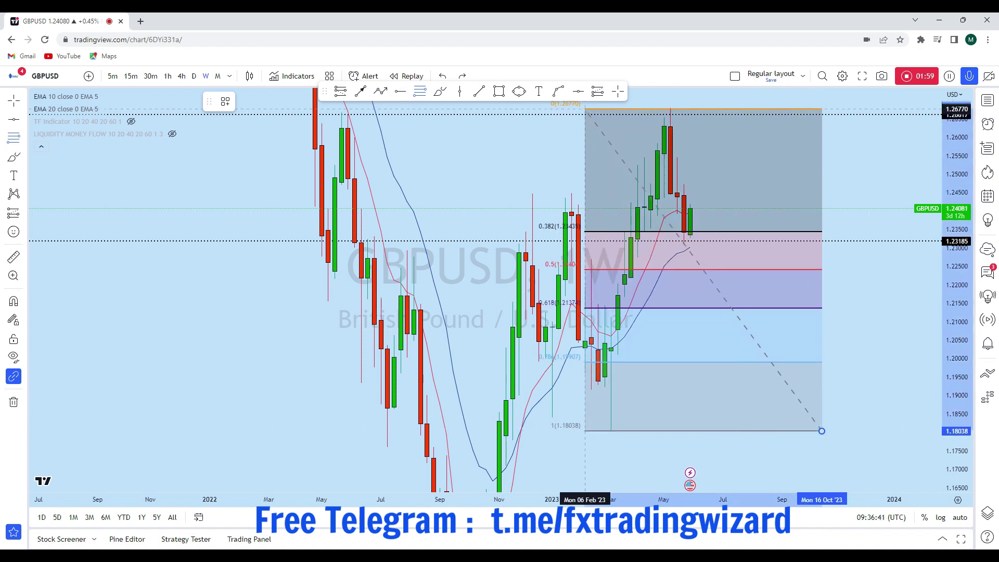
left_click(585, 108)
left_click_drag(861, 187, 854, 236)
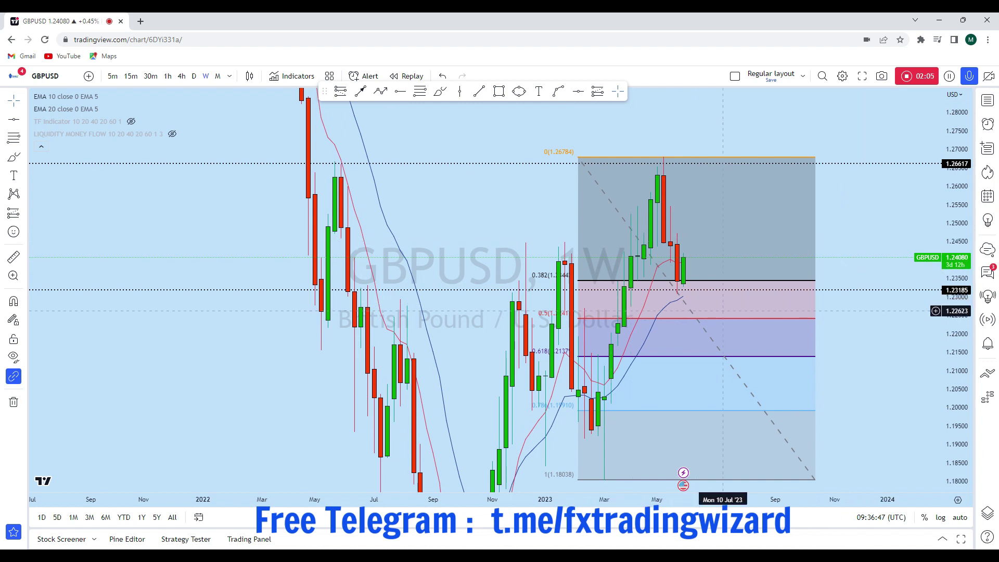
left_click(691, 161)
key("Delete")
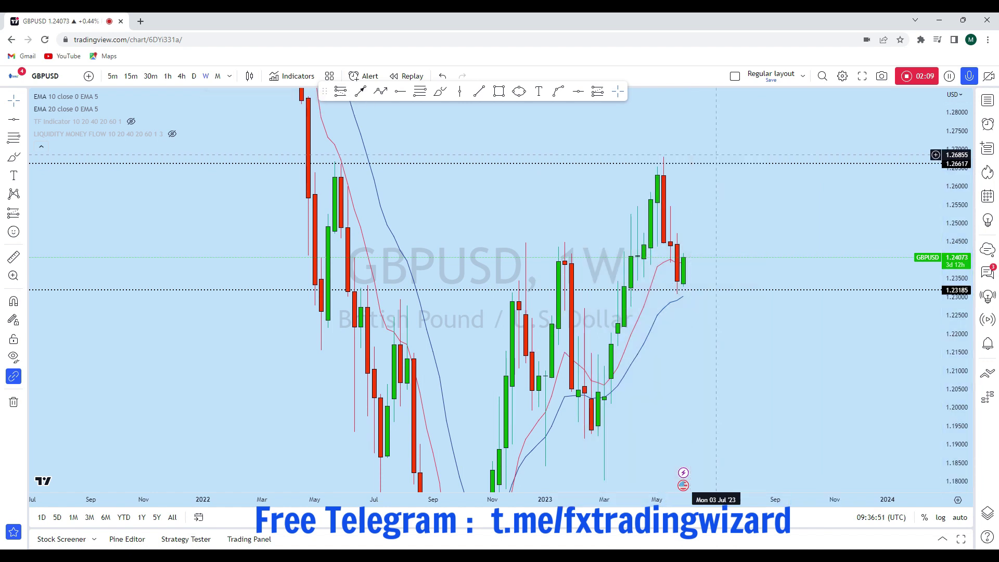
- Switch the GBPUSD chart to the daily timeframe, keeping the cross cursor
scroll(748, 253, "up", 3)
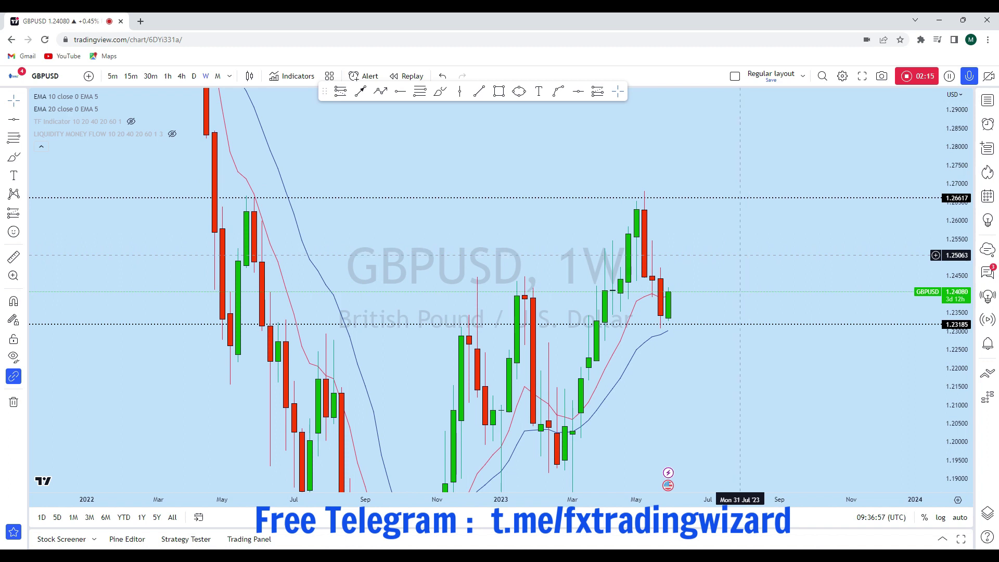
left_click(193, 76)
scroll(838, 257, "up", 2)
left_click(24, 100)
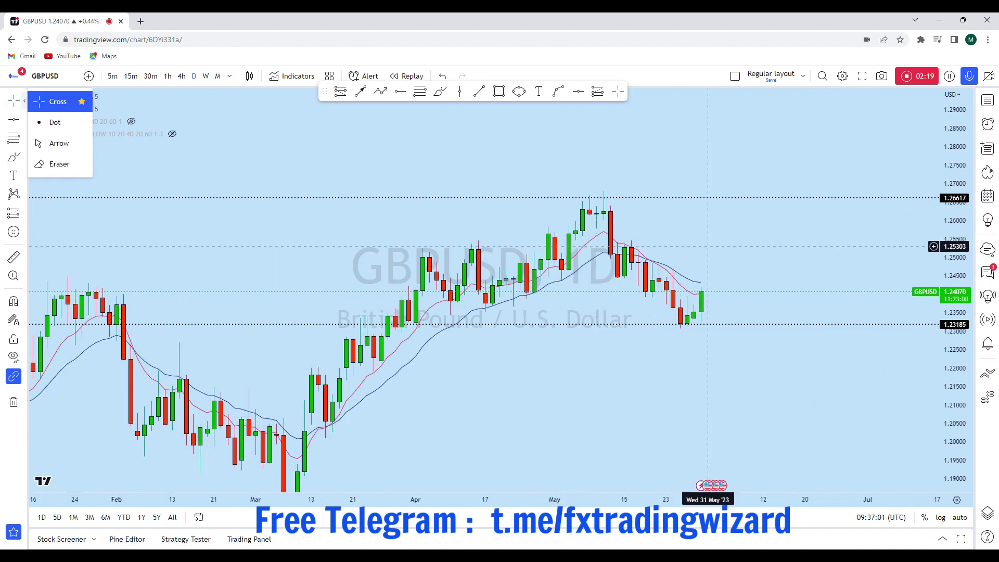
left_click_drag(707, 246, 711, 220)
- Examine the late-May daily candles around the lower horizontal line and the two moving averages
left_click_drag(953, 398, 953, 270)
scroll(739, 194, "up", 2)
left_click_drag(764, 193, 840, 236)
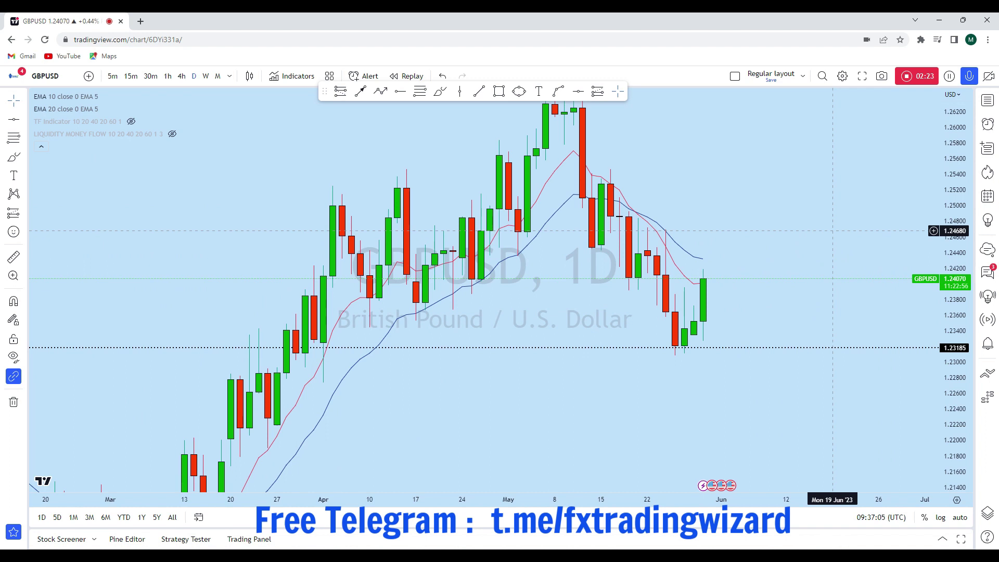
scroll(780, 328, "up", 1)
scroll(728, 333, "up", 2)
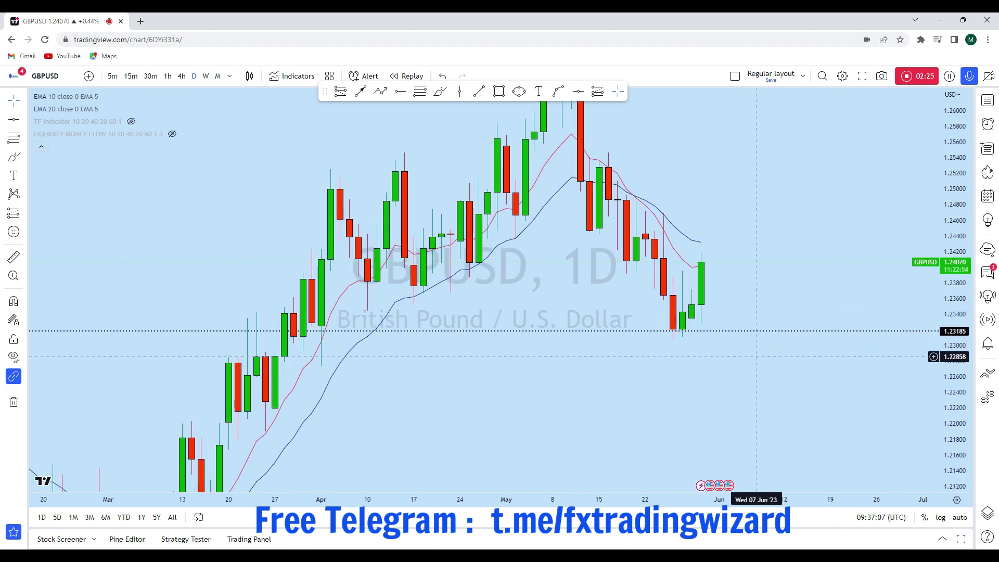
left_click_drag(691, 320, 728, 296)
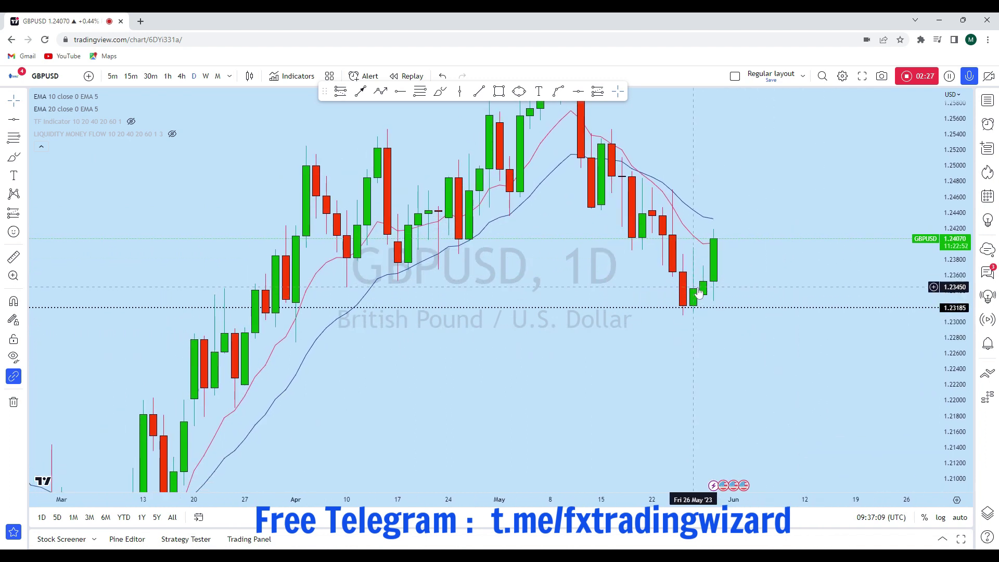
left_click_drag(824, 282, 823, 286)
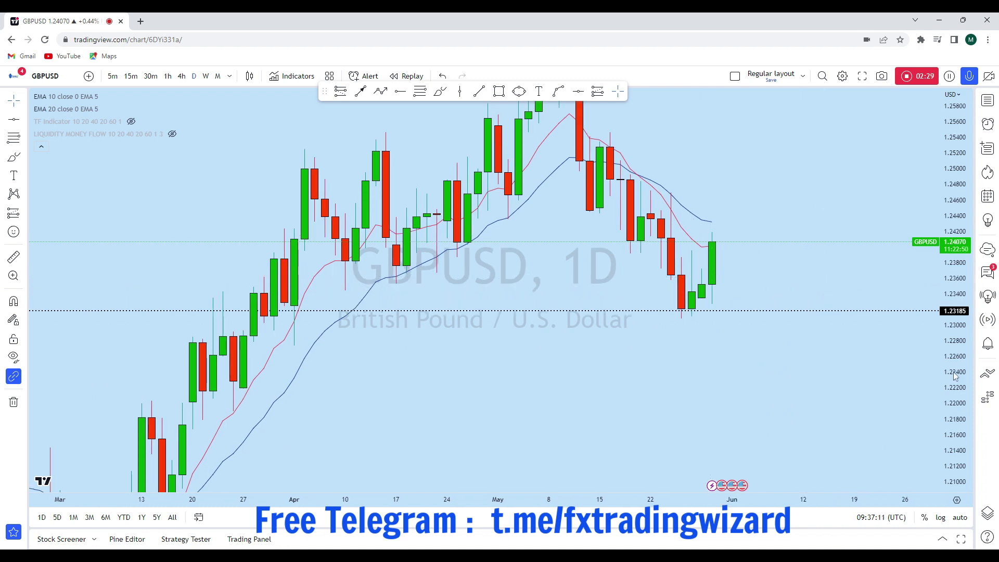
left_click_drag(961, 440, 957, 104)
left_click_drag(816, 215, 785, 350)
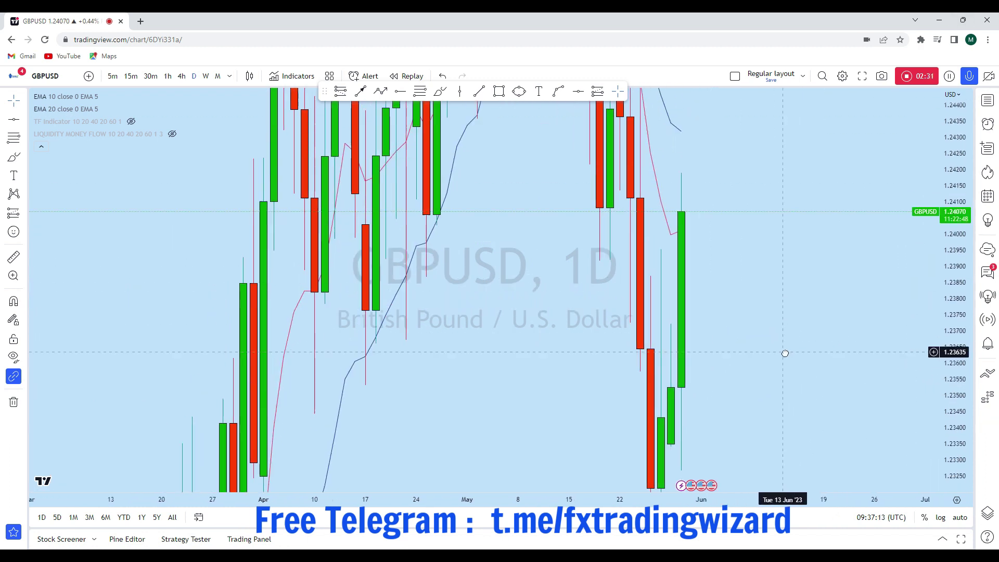
- Sketch possible rises from the latest daily candle with the Brush and loop the area above the moving averages, undoing each stroke
left_click_drag(952, 238, 943, 447)
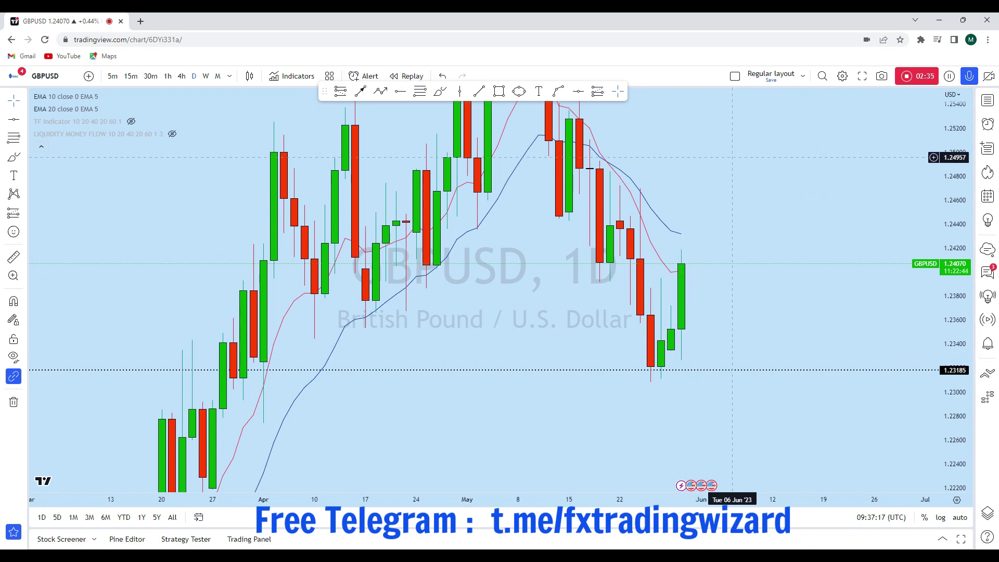
scroll(742, 232, "up", 3)
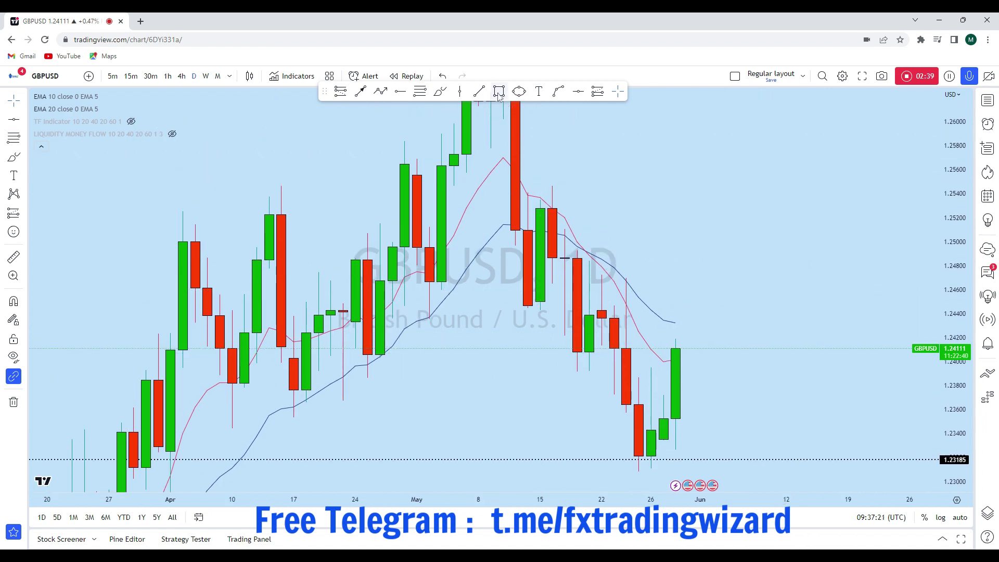
left_click(440, 92)
left_click_drag(676, 347, 725, 238)
left_click(442, 76)
mouse_move(626, 125)
left_mouse_down()
mouse_move(614, 115)
mouse_move(623, 209)
mouse_move(735, 221)
mouse_move(626, 124)
left_mouse_up()
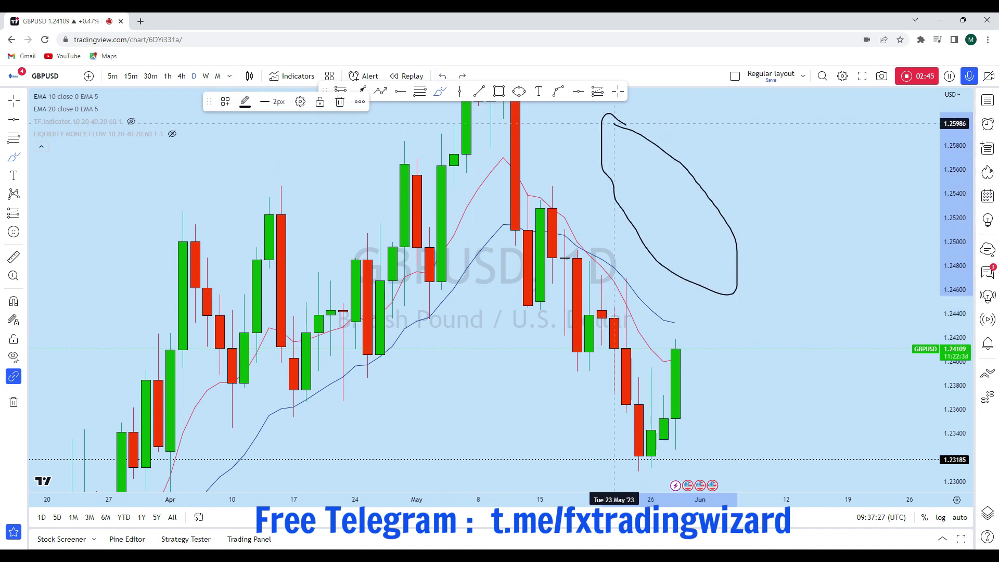
left_click(445, 77)
mouse_move(676, 342)
left_mouse_down()
mouse_move(700, 265)
mouse_move(725, 228)
mouse_move(713, 167)
mouse_move(737, 127)
left_mouse_up()
left_click(443, 76)
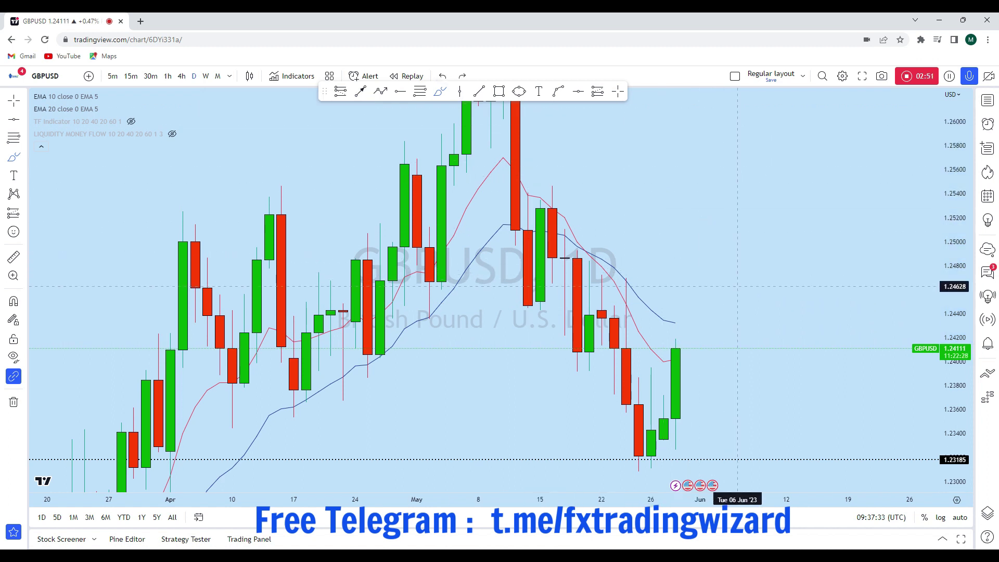
- Sketch short downward pullbacks from the close of the 30 May daily candle with the Brush, undoing each one
left_click_drag(748, 344, 758, 241)
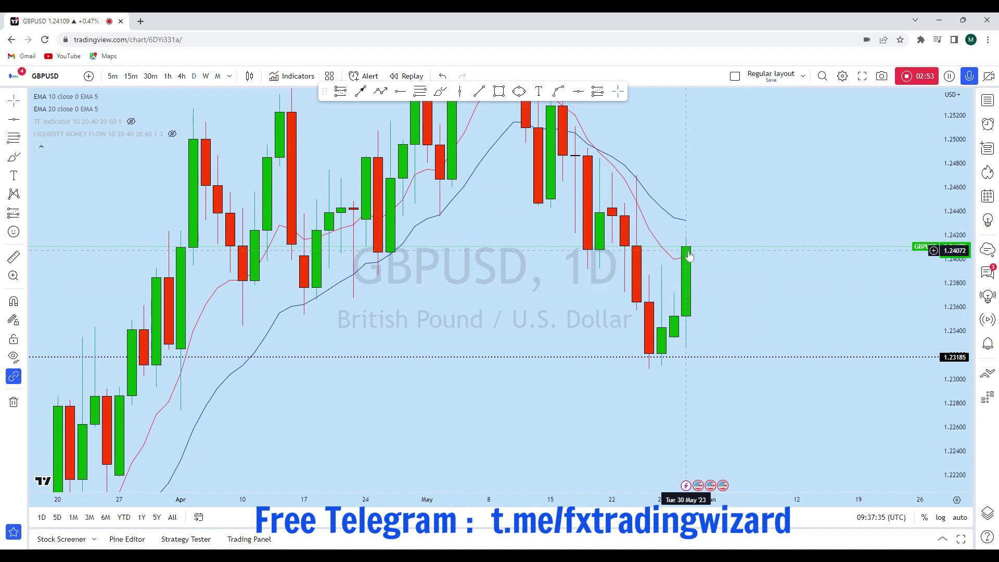
left_click_drag(820, 187, 813, 199)
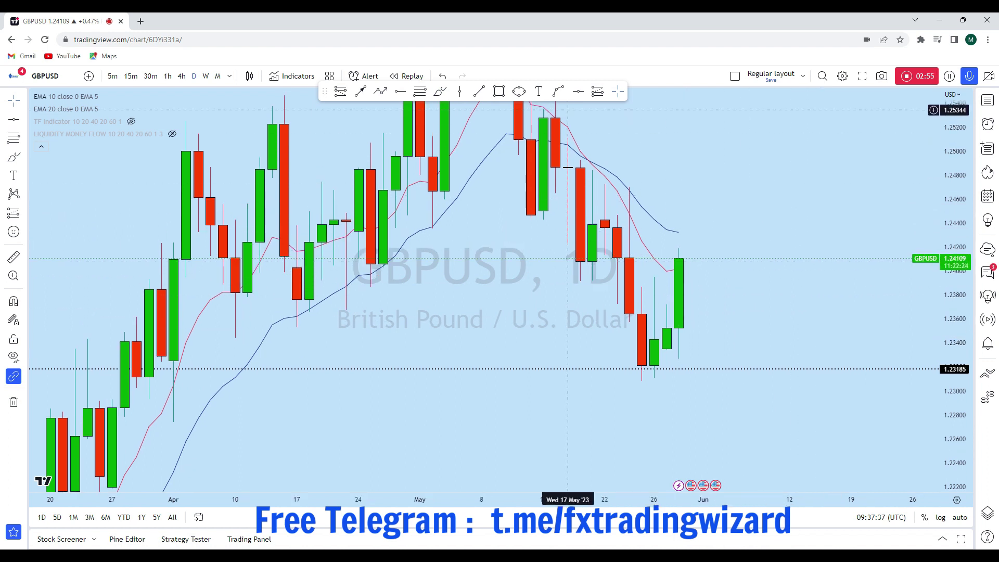
left_click(442, 92)
left_click_drag(680, 253, 690, 272)
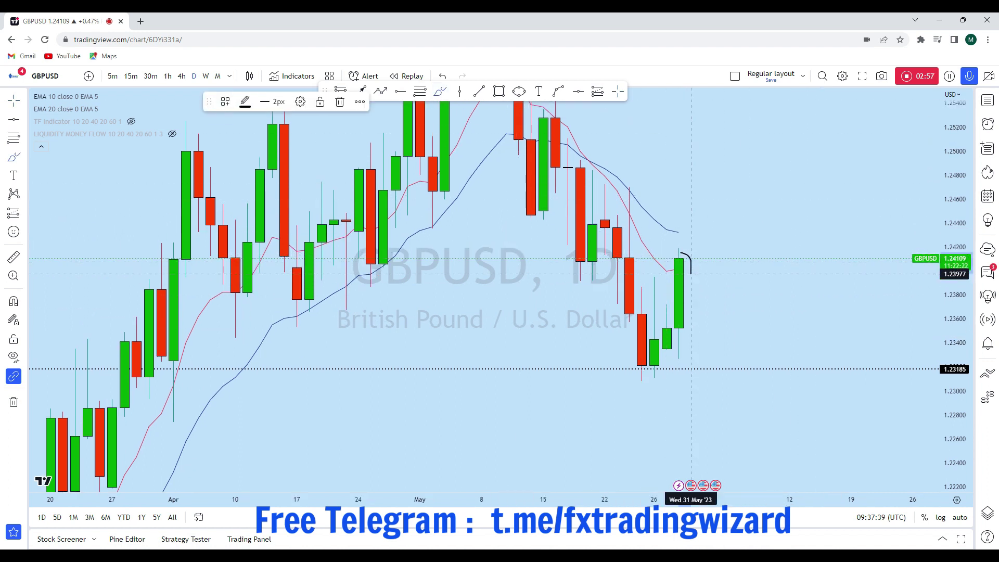
key("ctrl+z")
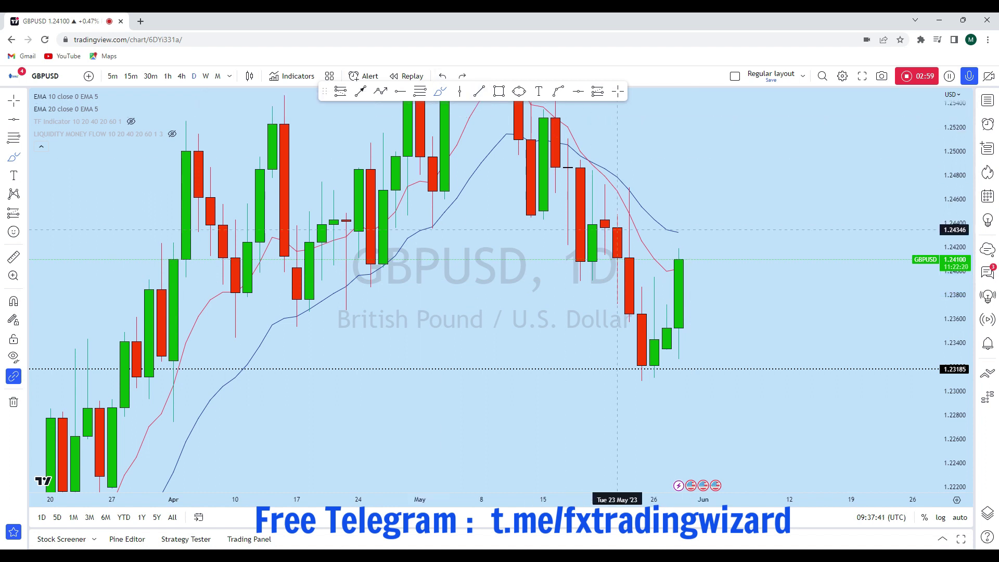
left_click_drag(680, 260, 704, 306)
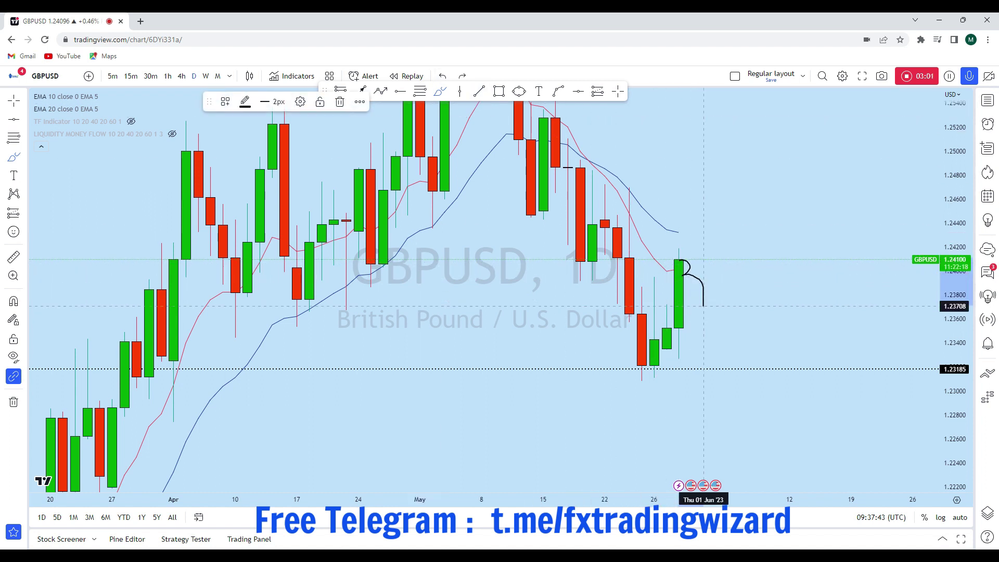
left_click(442, 76)
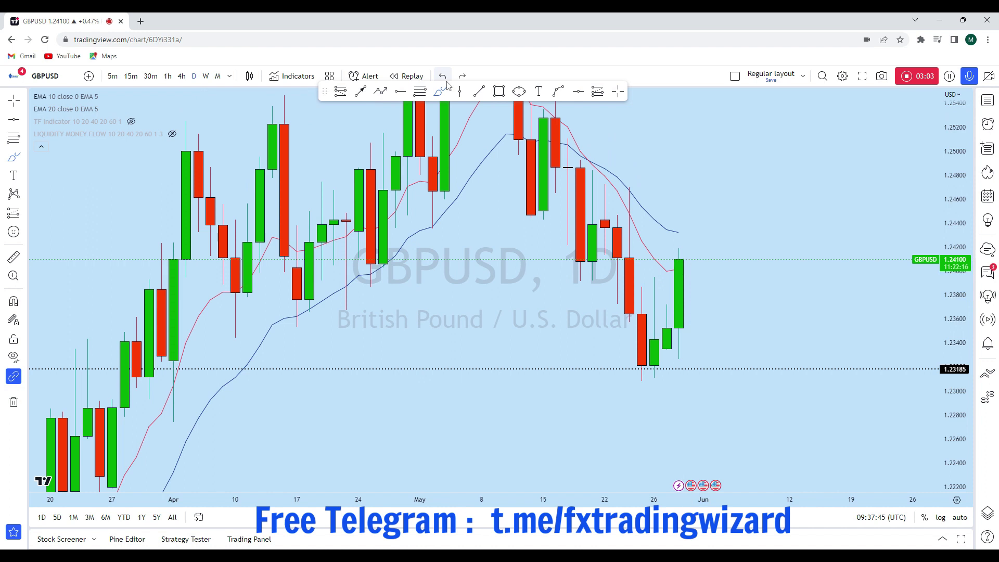
- Trace a small dip followed by a rally arrow to about 1.252 beside the latest daily candle, then undo it
left_click_drag(691, 253, 691, 254)
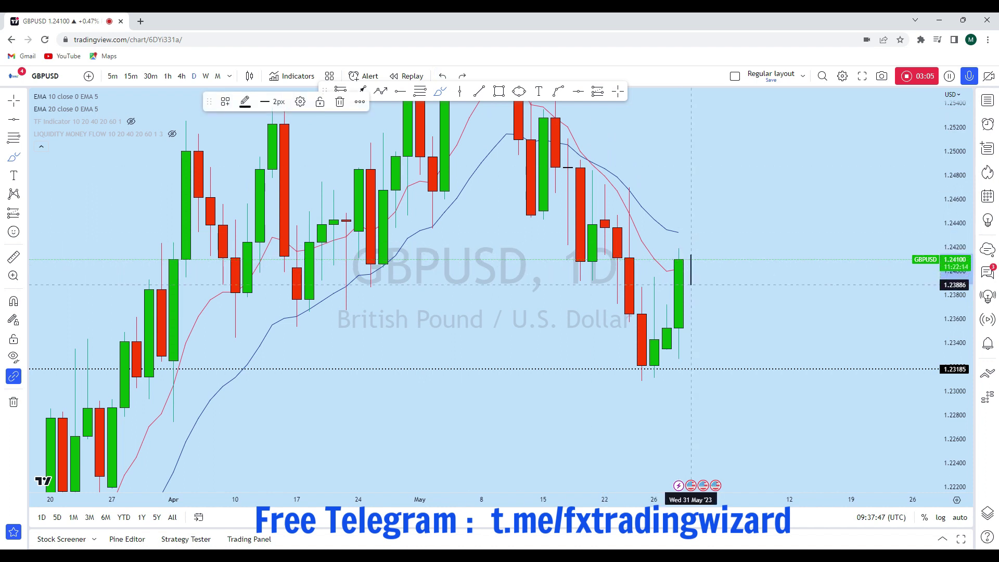
mouse_move(691, 300)
left_mouse_down()
mouse_move(754, 123)
mouse_move(719, 148)
mouse_move(667, 139)
left_mouse_up()
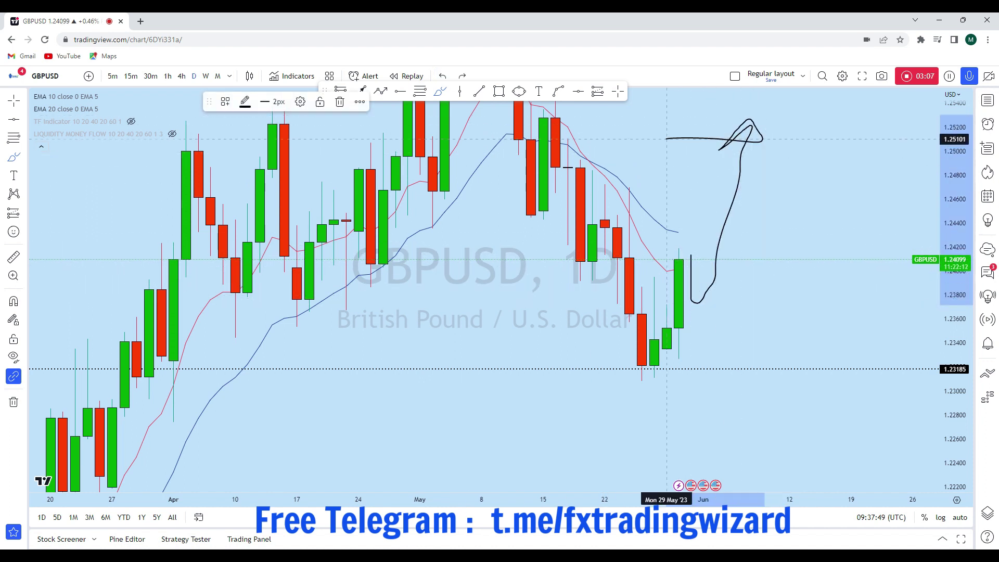
left_click(442, 76)
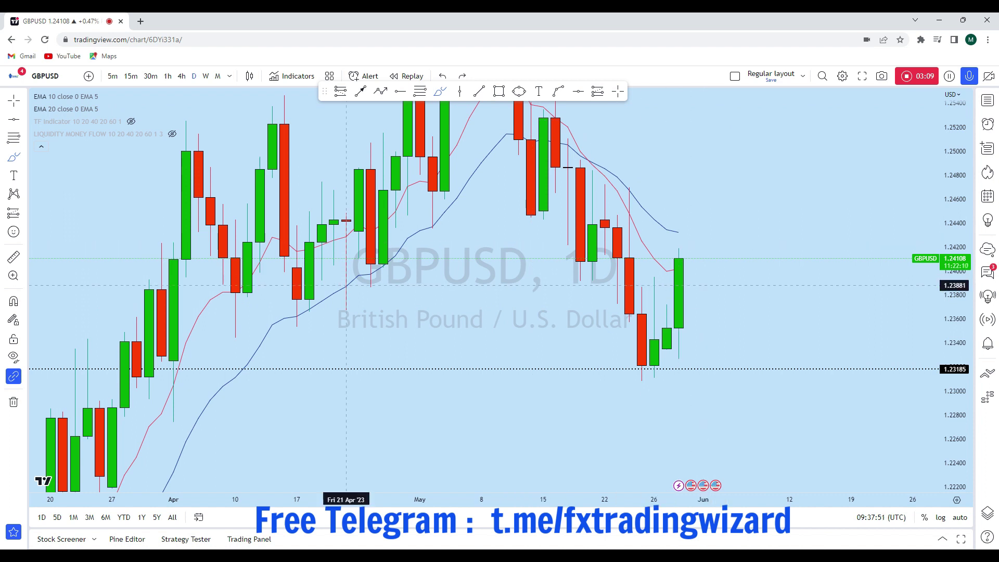
- Switch the GBPUSD chart to the 4-hour timeframe and frame the late-May candles
left_click(182, 76)
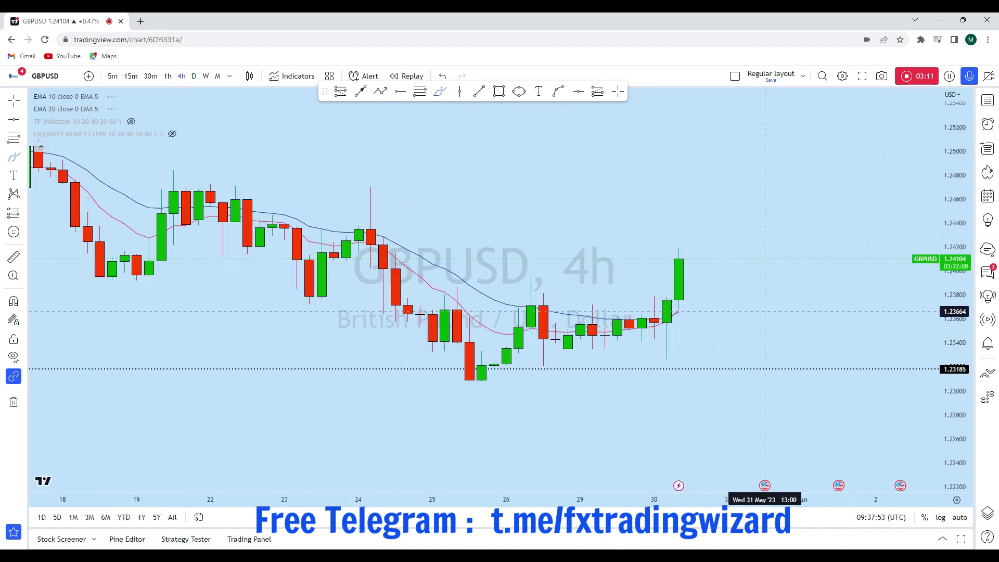
scroll(567, 306, "down", 3)
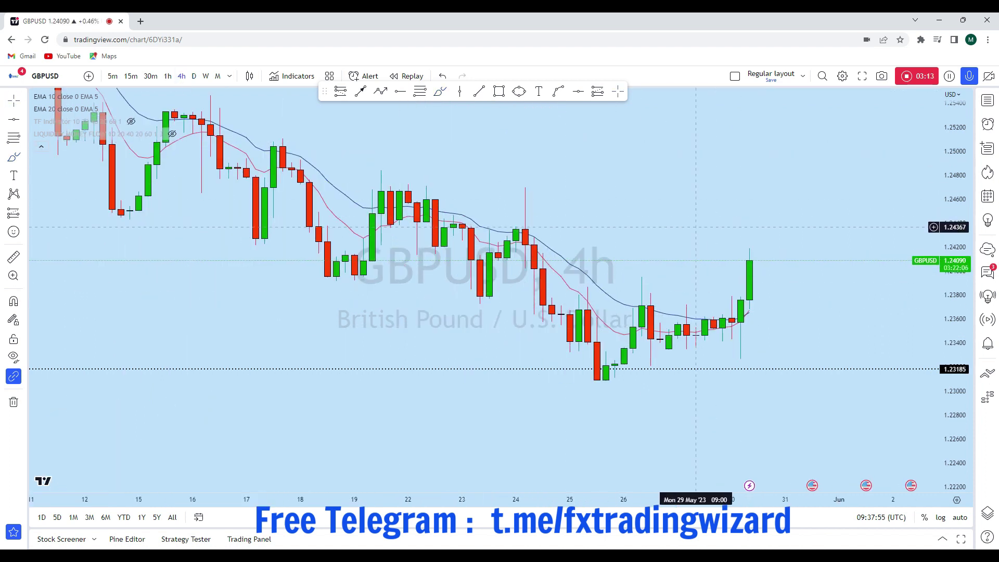
scroll(799, 310, "up", 3)
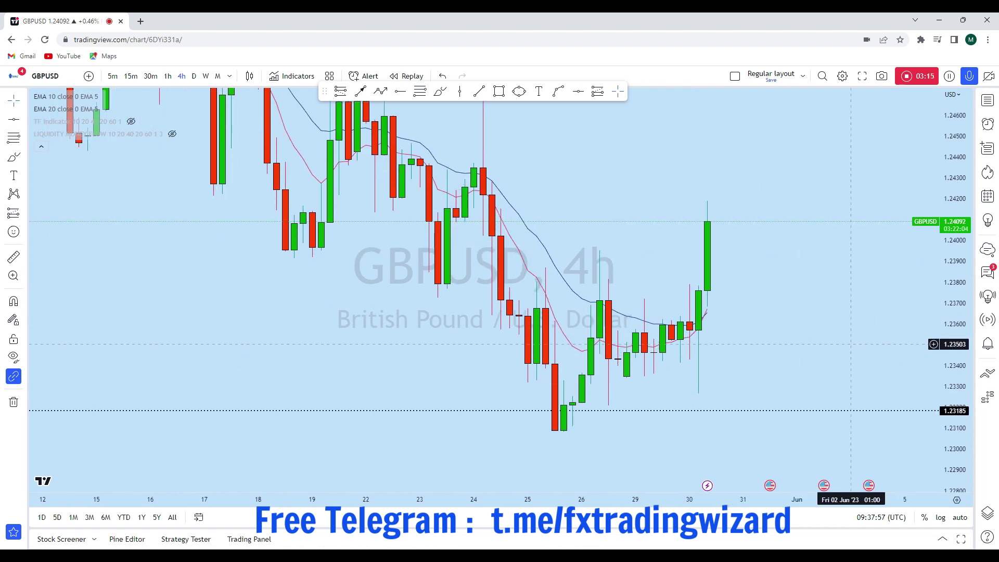
- Mark the long lower wick of the 30 May 4-hour candle and the area around it with Brush strokes, then undo them
left_click(440, 91)
mouse_move(694, 356)
left_mouse_down()
mouse_move(664, 355)
mouse_move(686, 364)
left_mouse_up()
left_click_drag(692, 353, 694, 357)
left_click_drag(566, 347, 816, 363)
double_click(443, 77)
left_click_drag(675, 364, 675, 228)
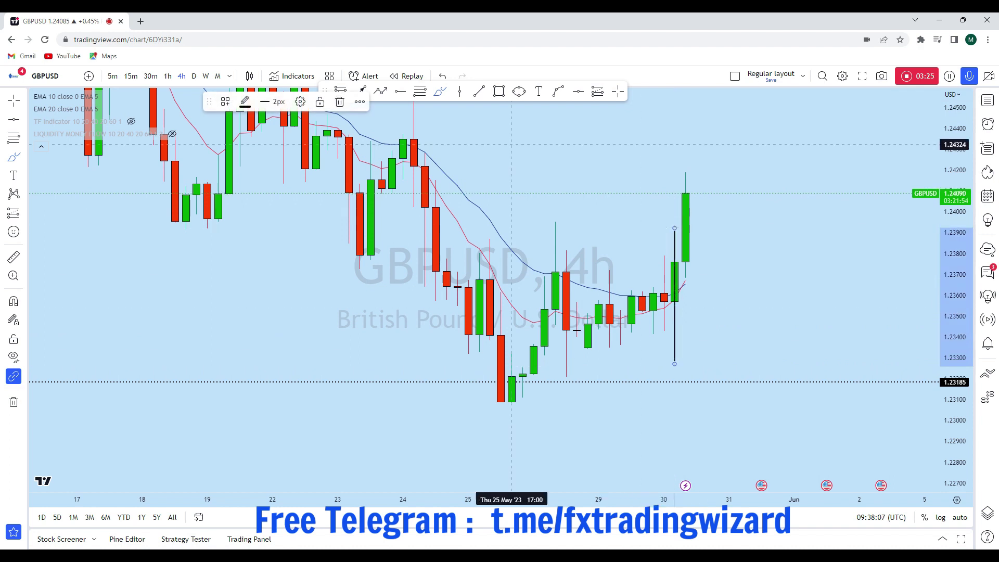
left_click(442, 76)
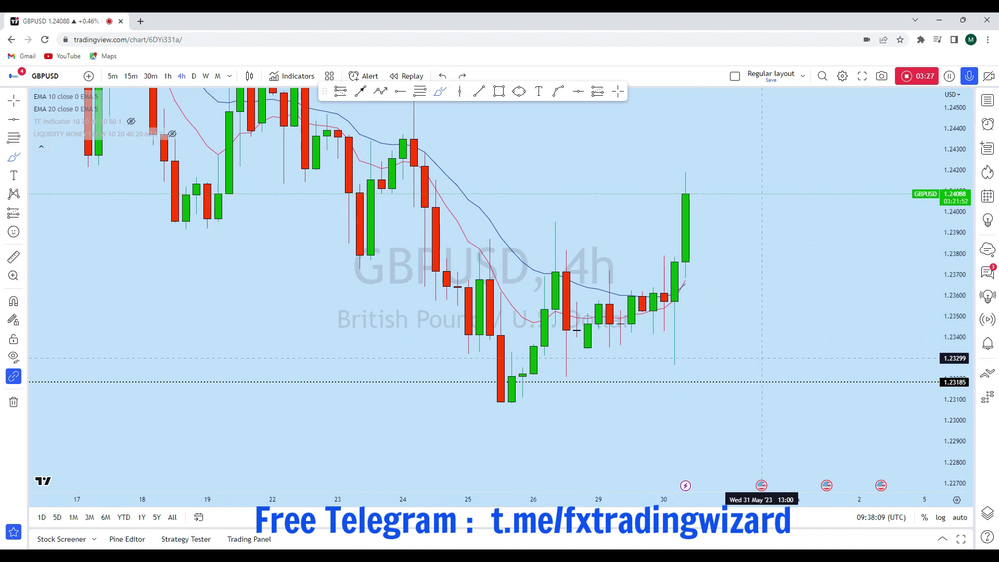
- Circle the latest 4-hour candle with the Brush and trace a stepped rise to about 1.2445, then delete the drawing
scroll(759, 357, "down", 2)
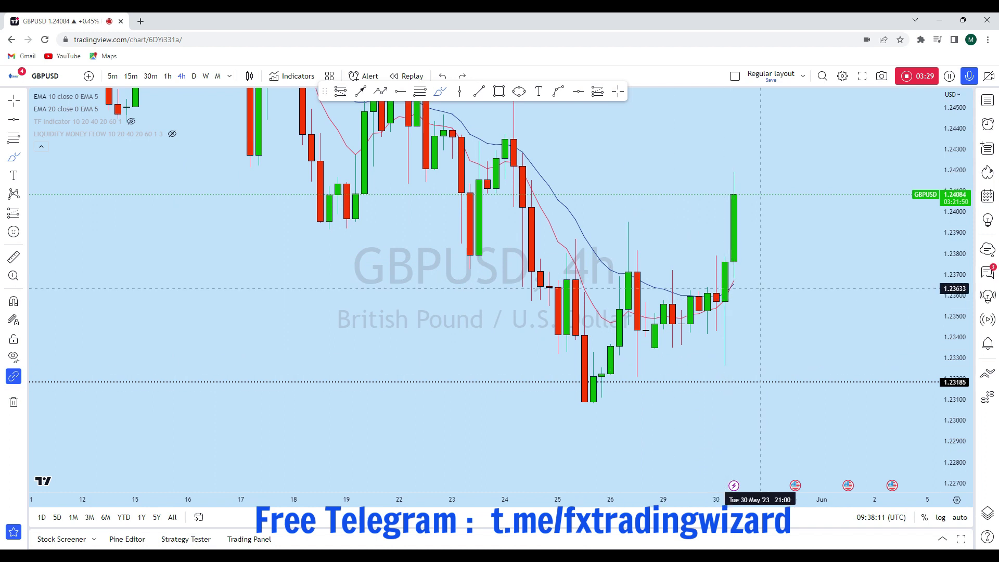
scroll(692, 270, "up", 3)
left_click_drag(678, 194, 677, 270)
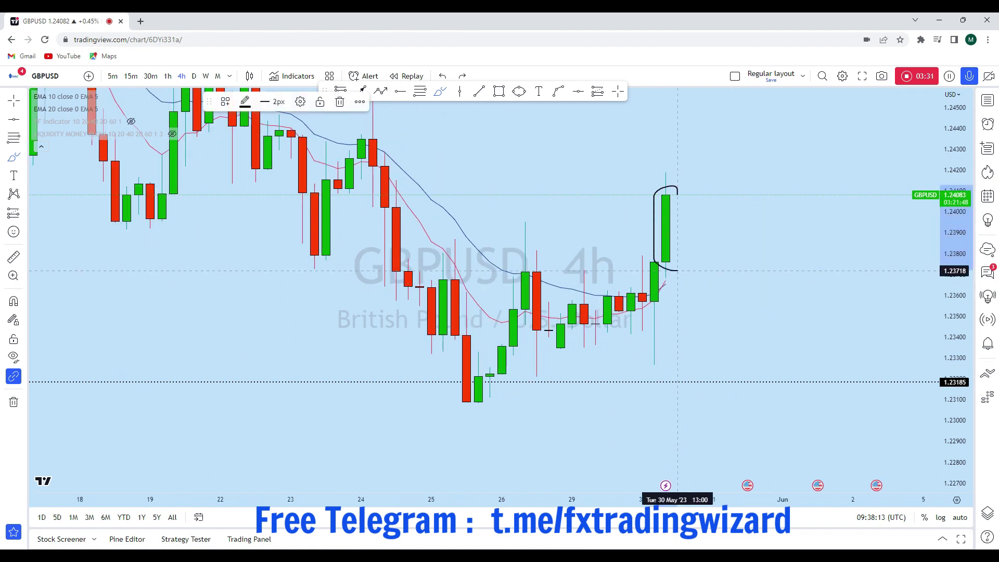
left_click_drag(701, 176, 747, 117)
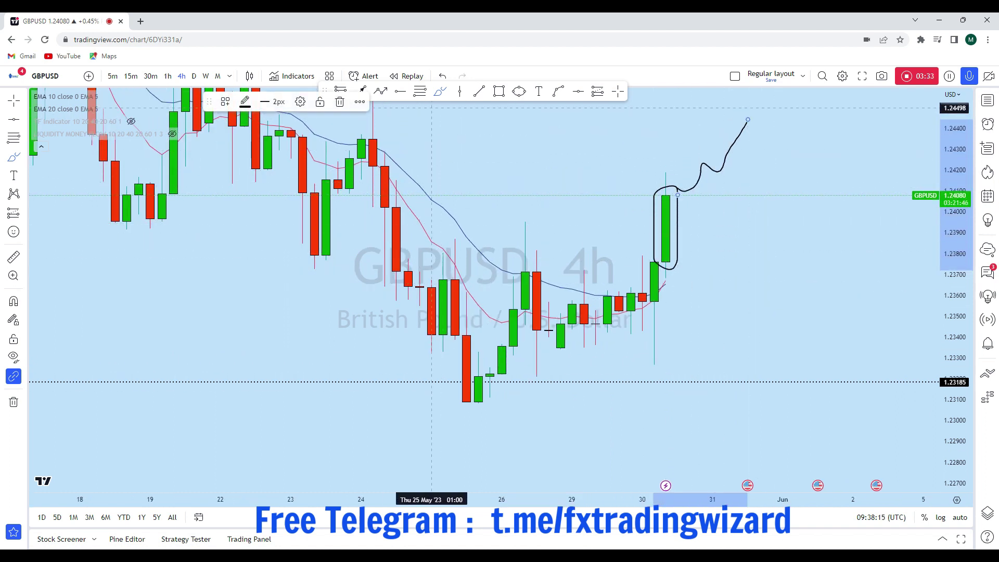
left_click(339, 101)
- Trace a curved arrow beneath the late-May 4-hour lows and up to the current price, then undo it
scroll(552, 367, "down", 3)
mouse_move(546, 368)
left_mouse_down()
mouse_move(646, 380)
mouse_move(844, 178)
left_mouse_up()
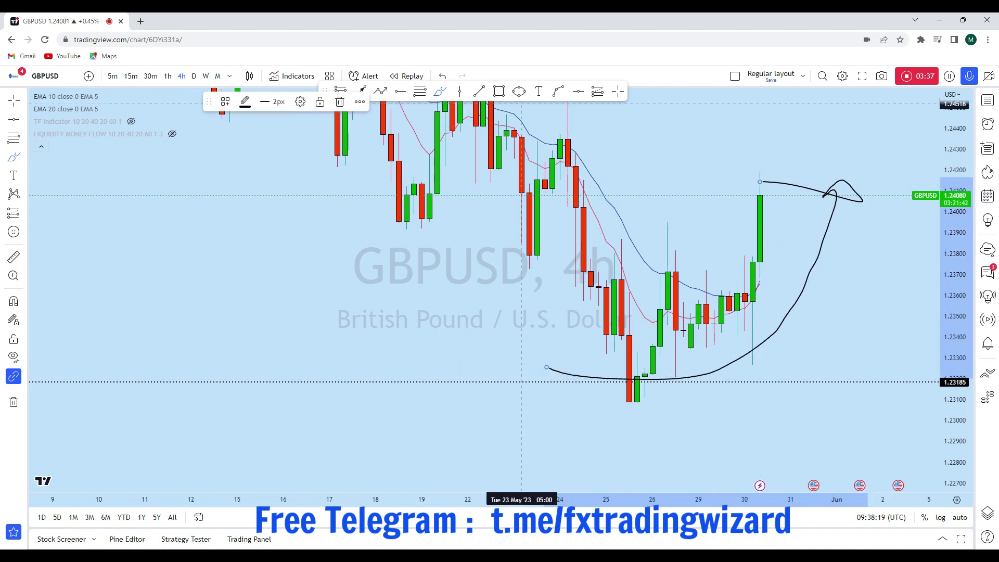
key("ctrl+z")
- Draw a flat Rectangle as a horizontal level at about 1.2381, running from 19 May to about 1 June
scroll(712, 189, "up", 2)
scroll(712, 382, "up", 2)
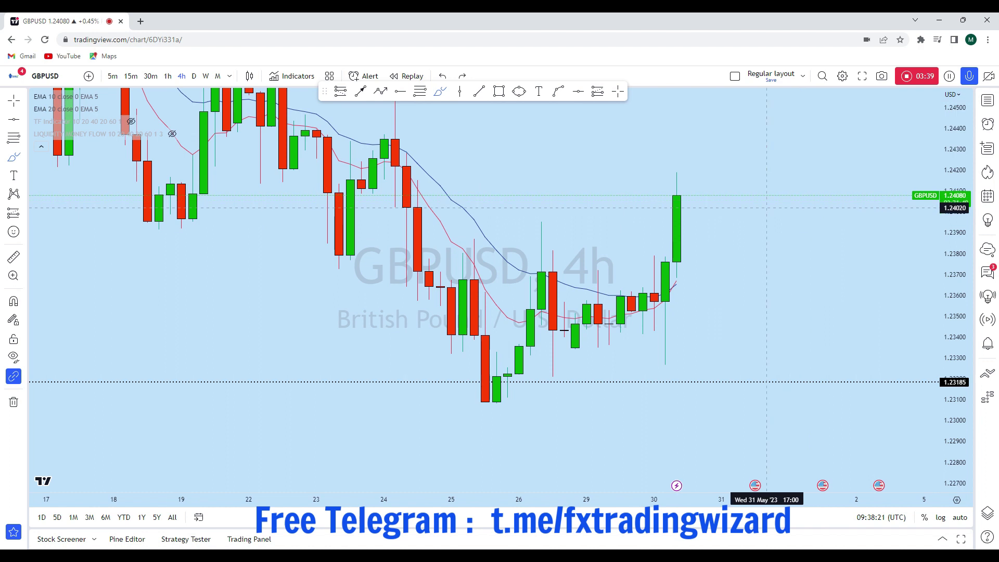
left_click(498, 92)
scroll(420, 233, "down", 2)
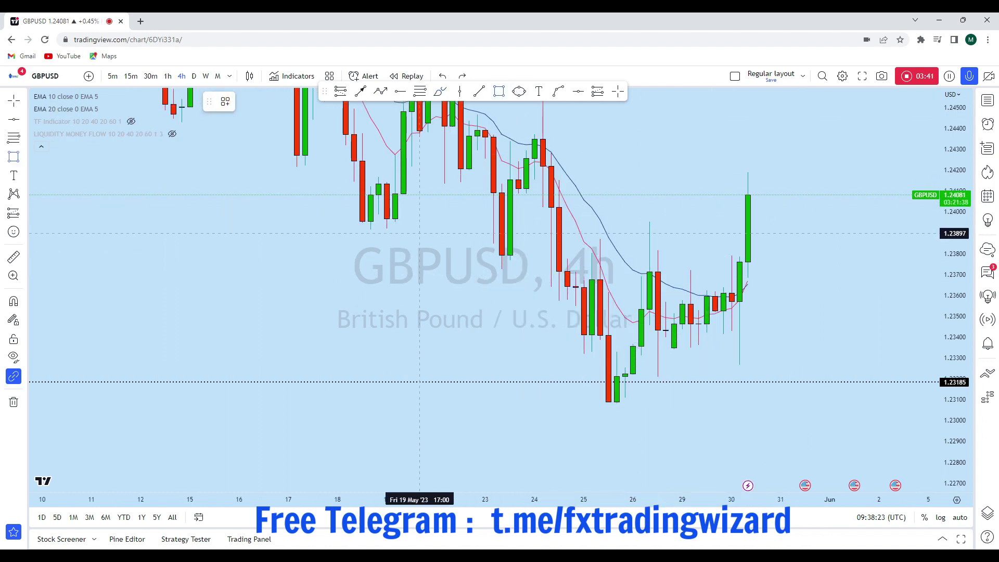
left_click(846, 251)
left_click_drag(821, 195, 758, 245)
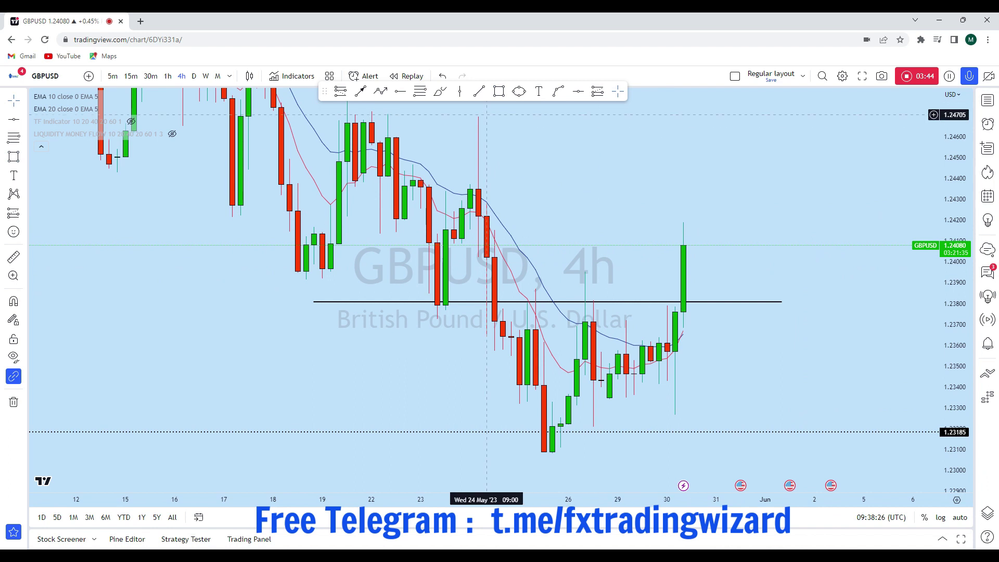
- Circle the 23 May touch of the new level and mark its later retests with the Brush, then undo the strokes
left_click(440, 92)
left_click_drag(438, 293, 454, 301)
left_click_drag(603, 295, 674, 303)
left_click_drag(699, 247, 715, 298)
left_click(450, 77)
left_click(450, 77)
left_click(451, 77)
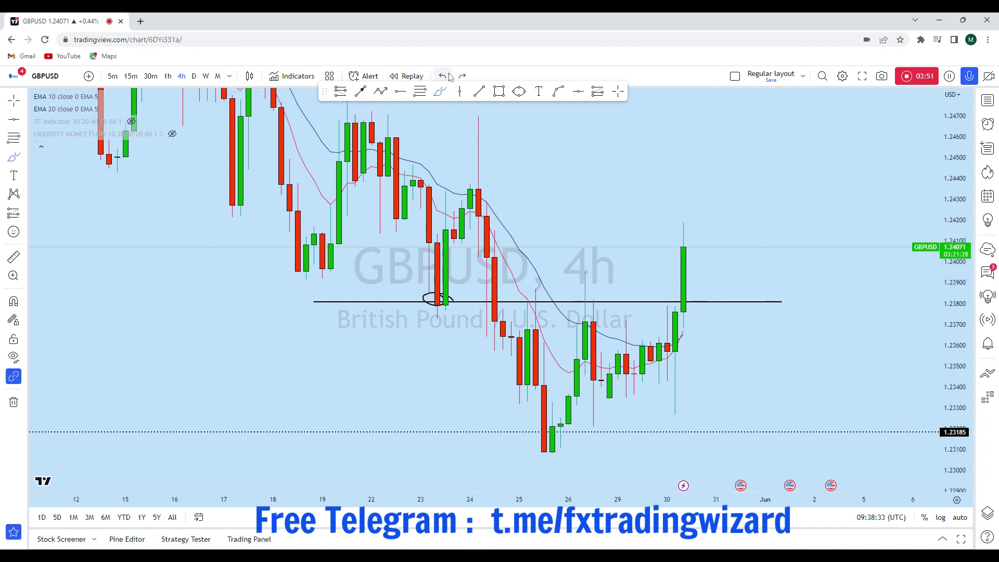
- Trace a wavy pullback from the latest candle to about 1.2387 and place a small Ellipse at its lower end
left_click_drag(685, 249, 700, 256)
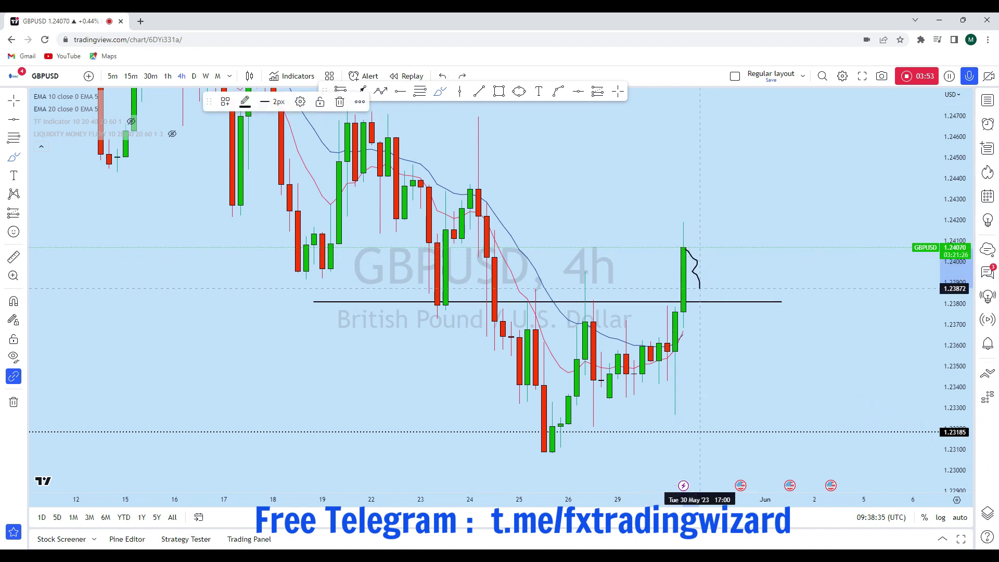
left_click(519, 91)
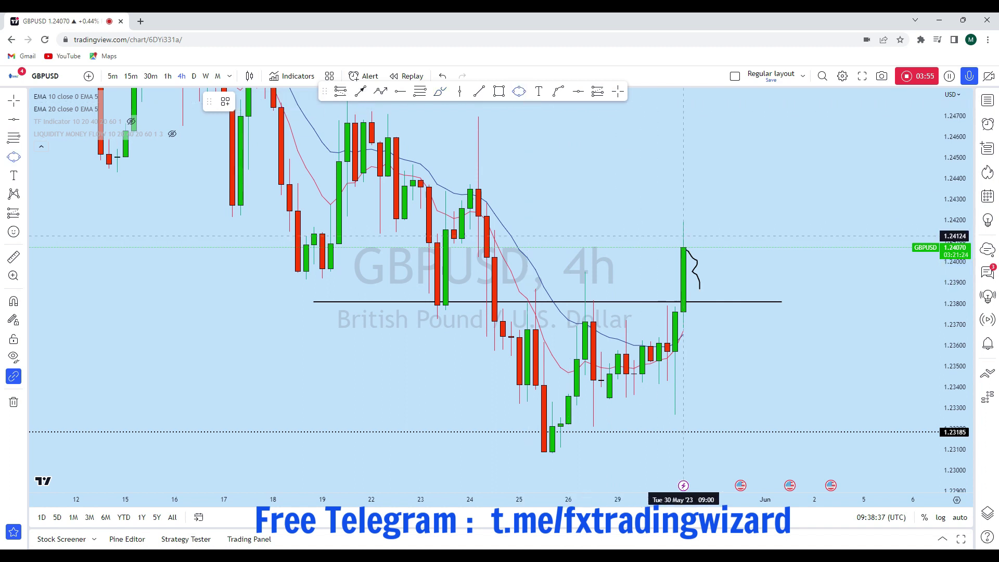
left_click(723, 261)
- Draw an arrow from the small ellipse at about 1.2390 up to about 1.2469 on 1 June to project the rally
left_click_drag(822, 205, 709, 352)
scroll(745, 301, "down", 4)
left_click_drag(701, 272, 657, 231)
left_click(360, 91)
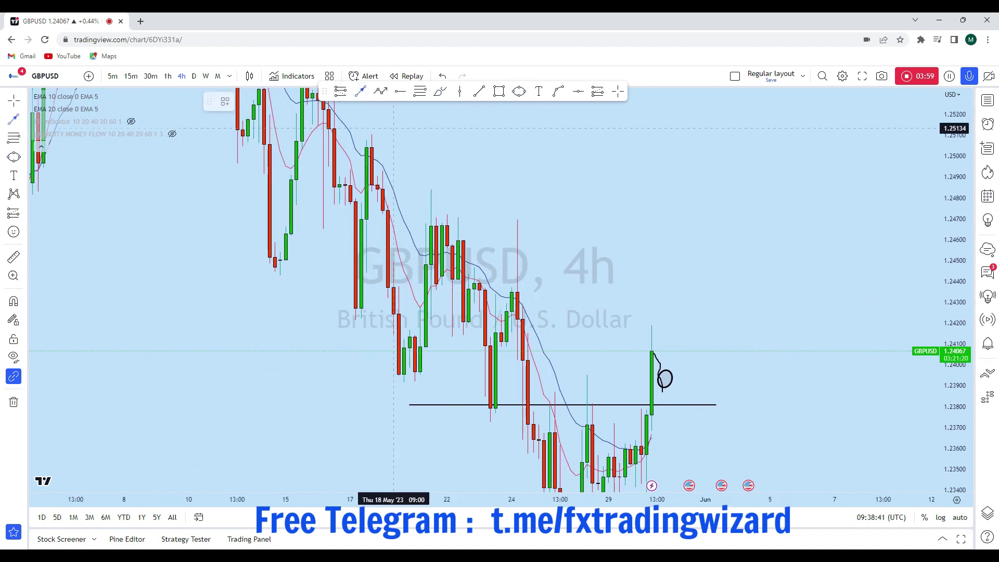
left_click_drag(663, 385, 728, 222)
scroll(793, 341, "up", 2)
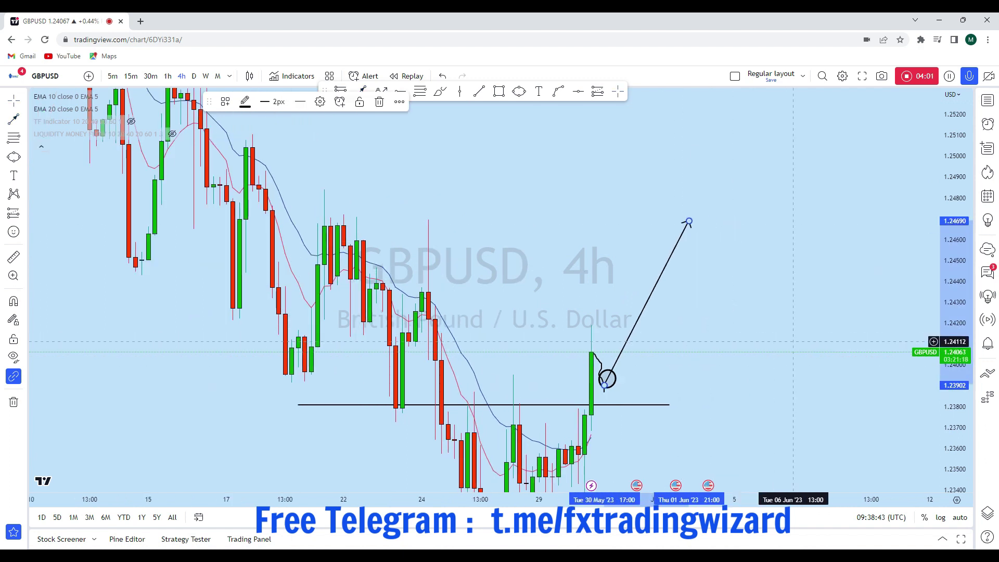